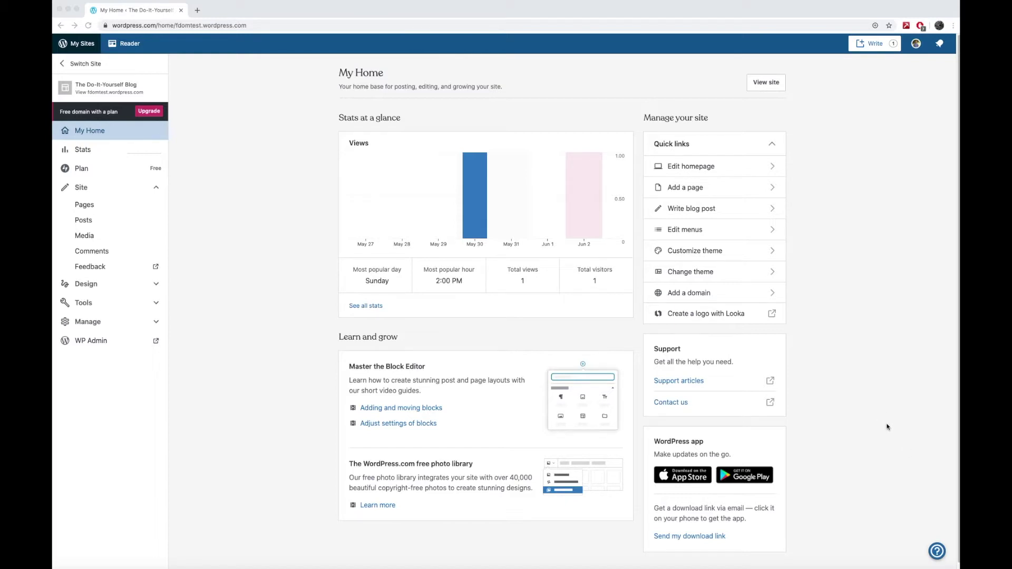
- From the blog dashboard, go to Posts and start a new blank post
click(295, 191)
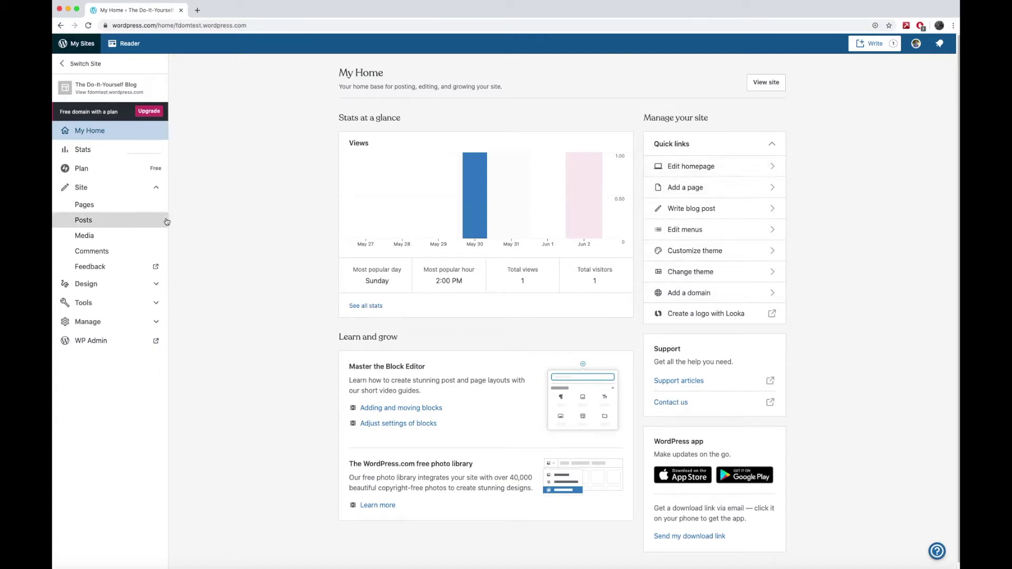
click(125, 44)
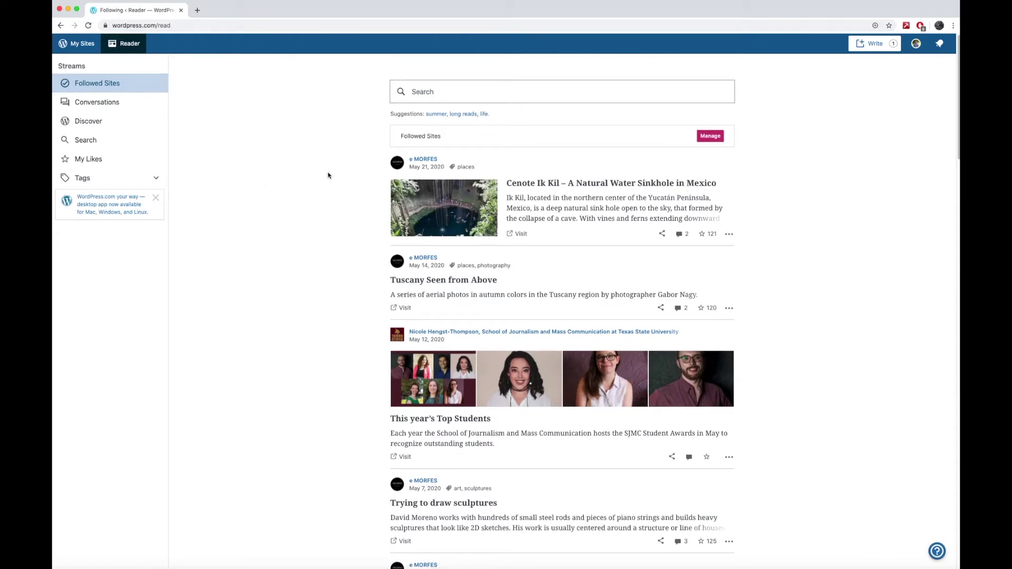
click(78, 46)
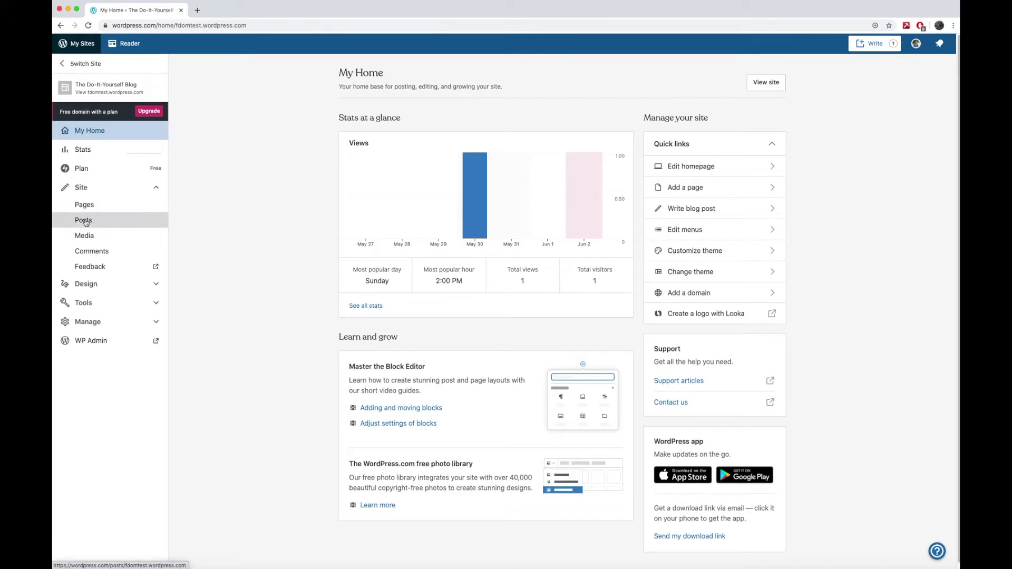
click(86, 222)
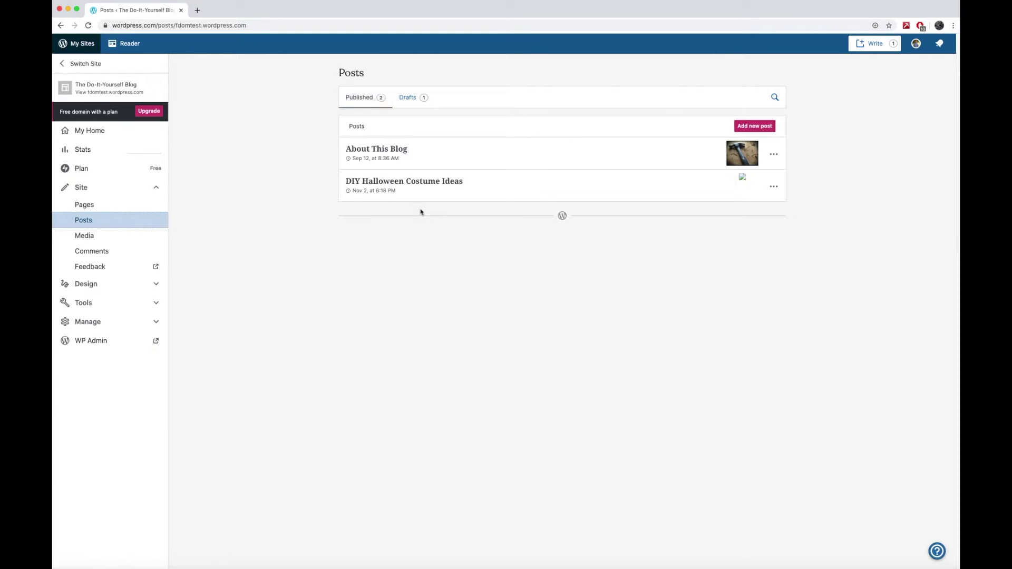
click(749, 125)
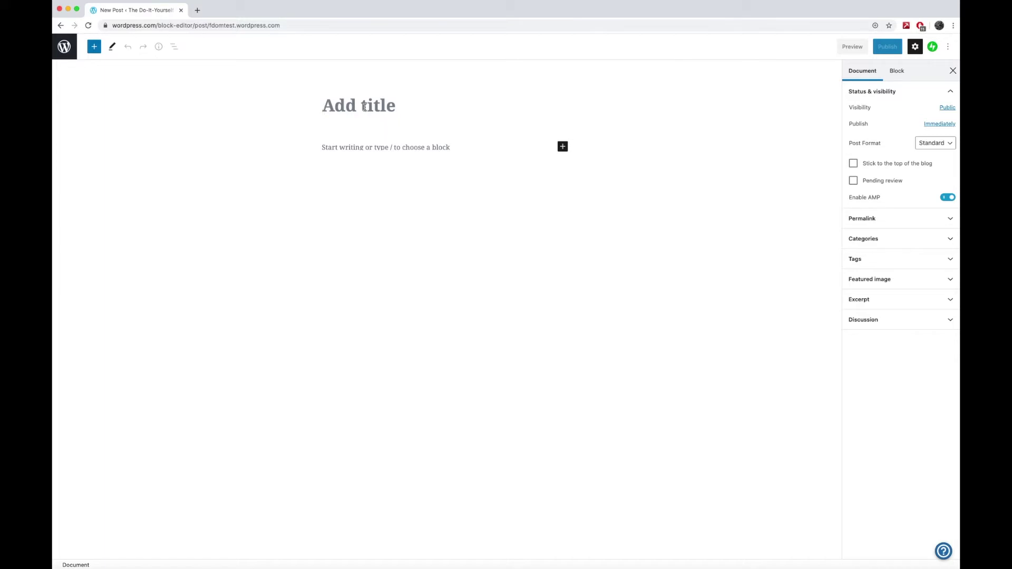
- Title the post 'Lemon Pepper Chicken' and add a line of filler text beneath it
text(Lemon Pepper Chick)
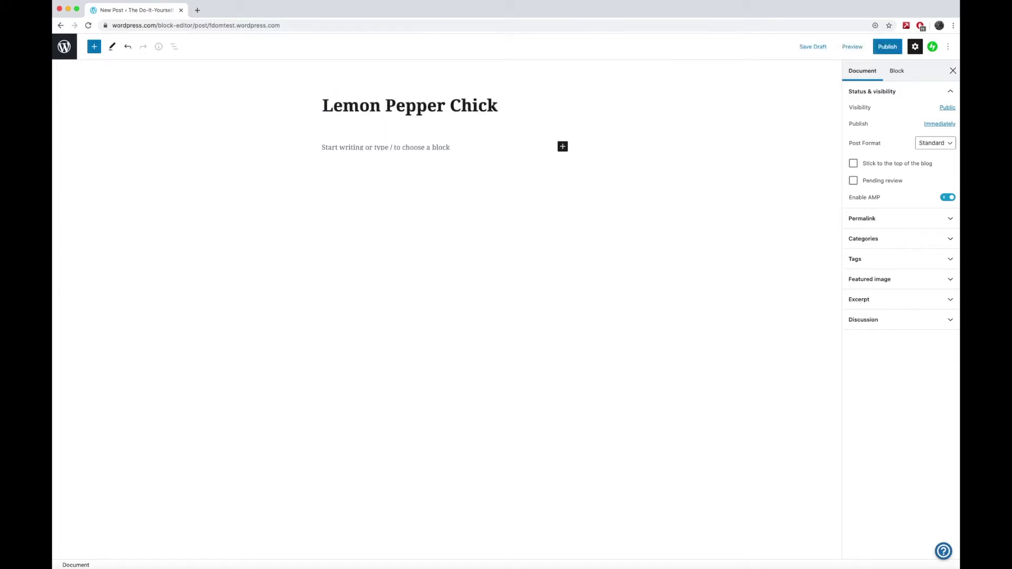
text(en)
click(371, 147)
click(383, 112)
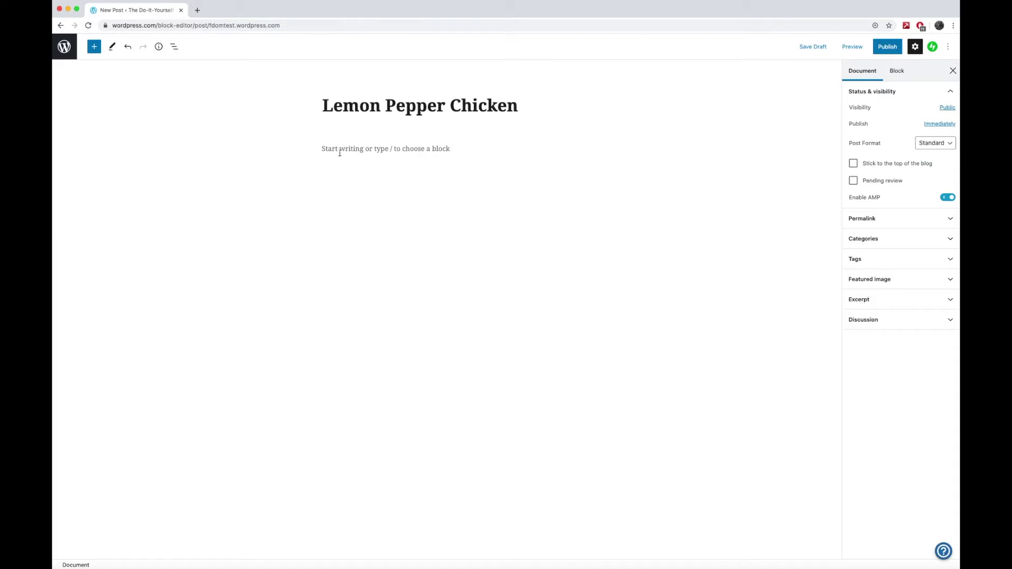
click(323, 149)
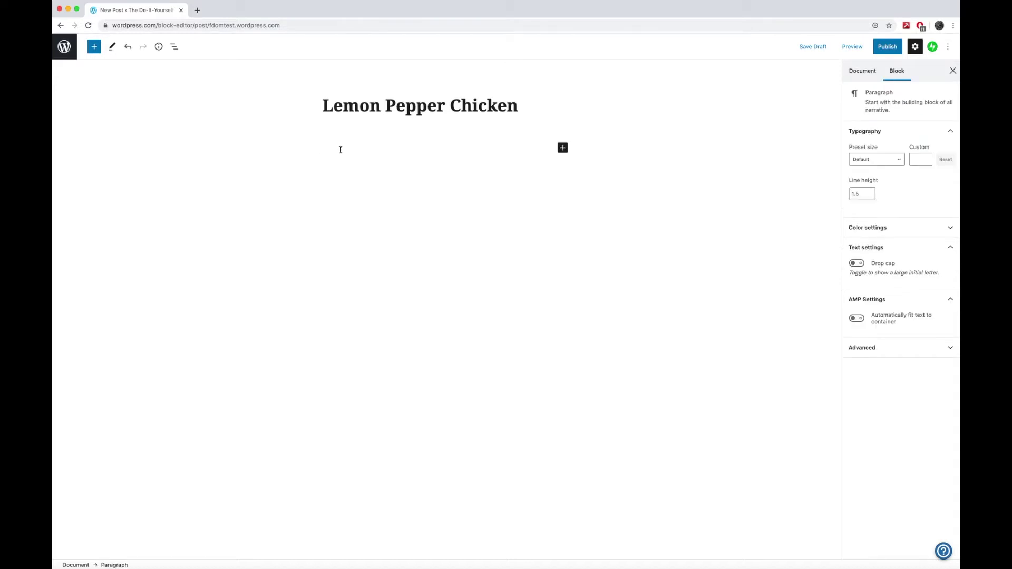
text(laksjdfalksjg laskdfgjadflk jdfg jdfsglkjdfgkljdfglkjf;g)
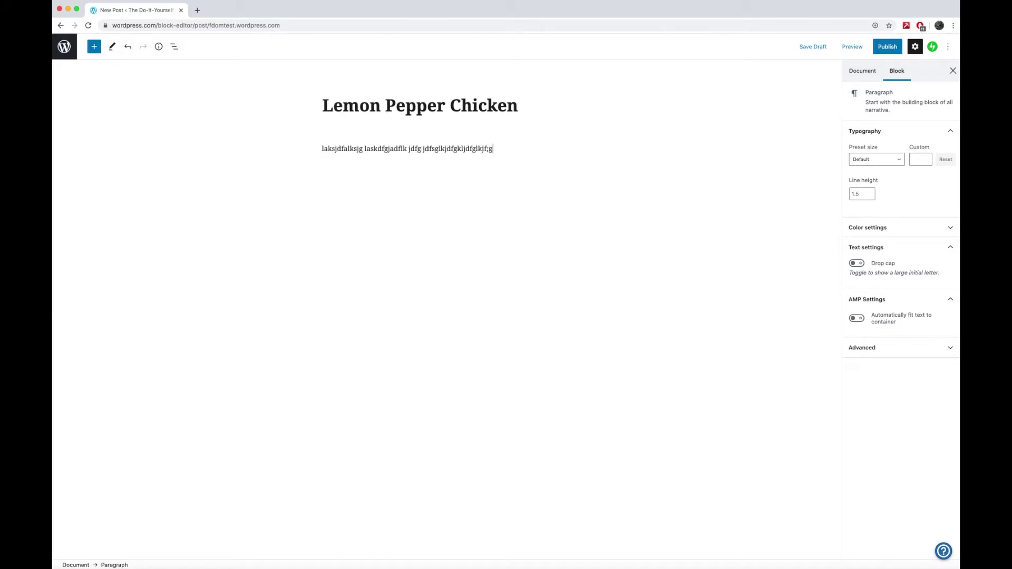
triple_click(371, 148)
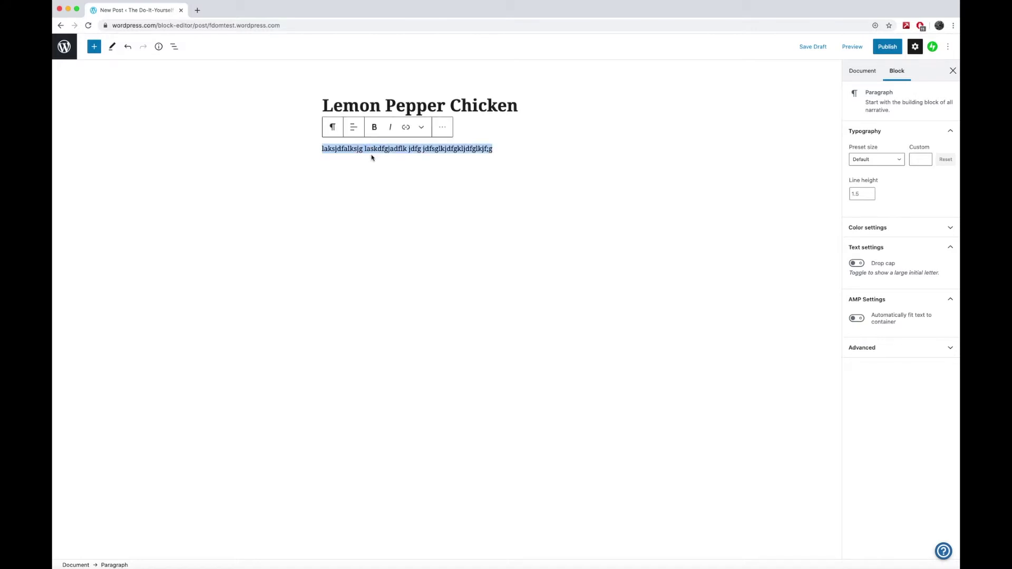
click(376, 149)
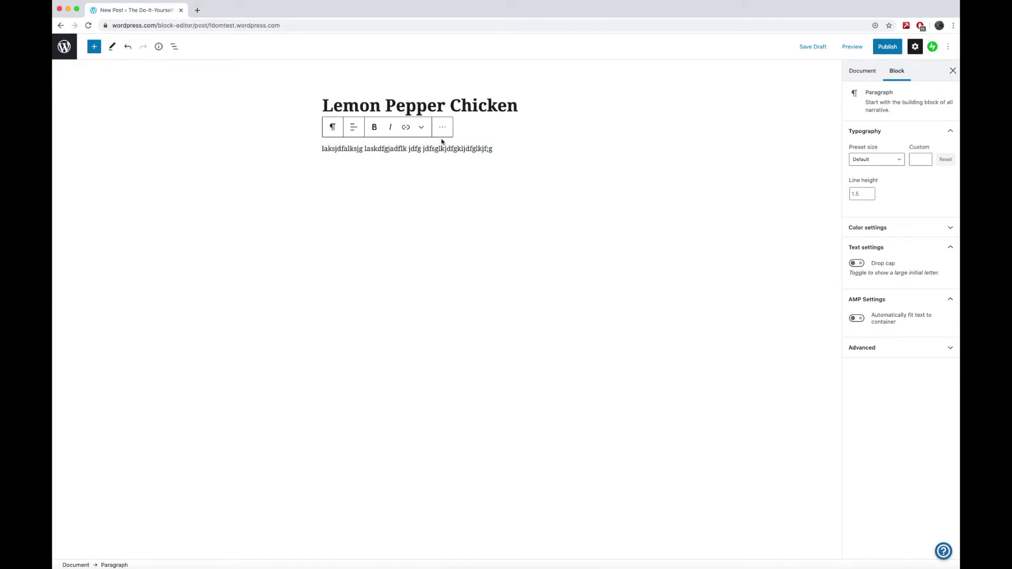
click(333, 130)
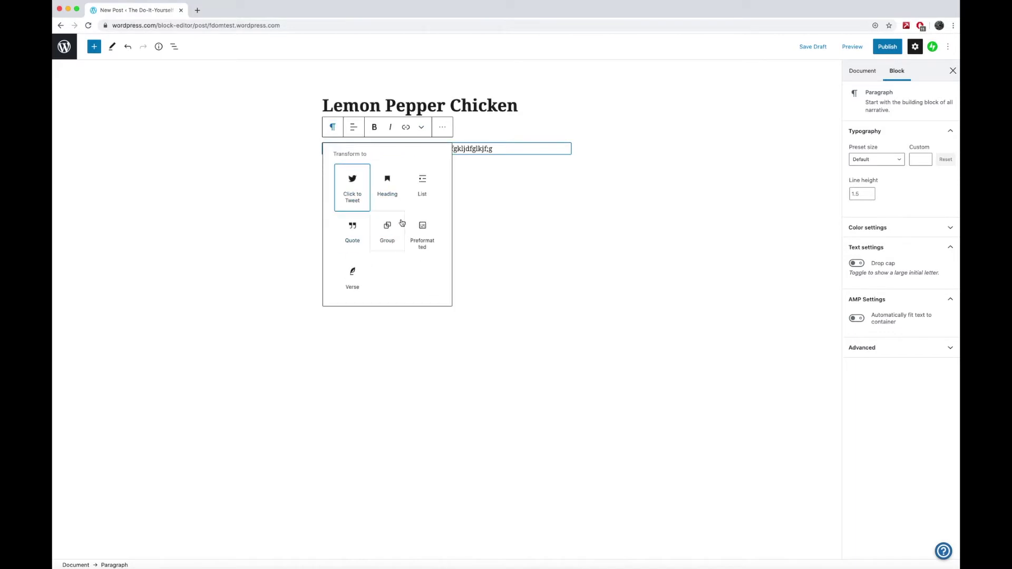
click(390, 186)
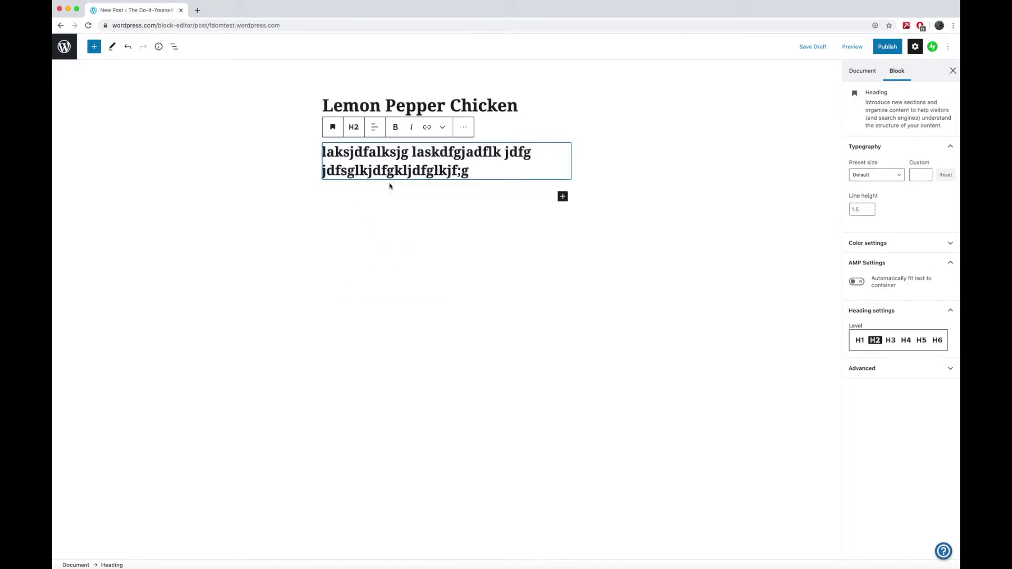
click(361, 127)
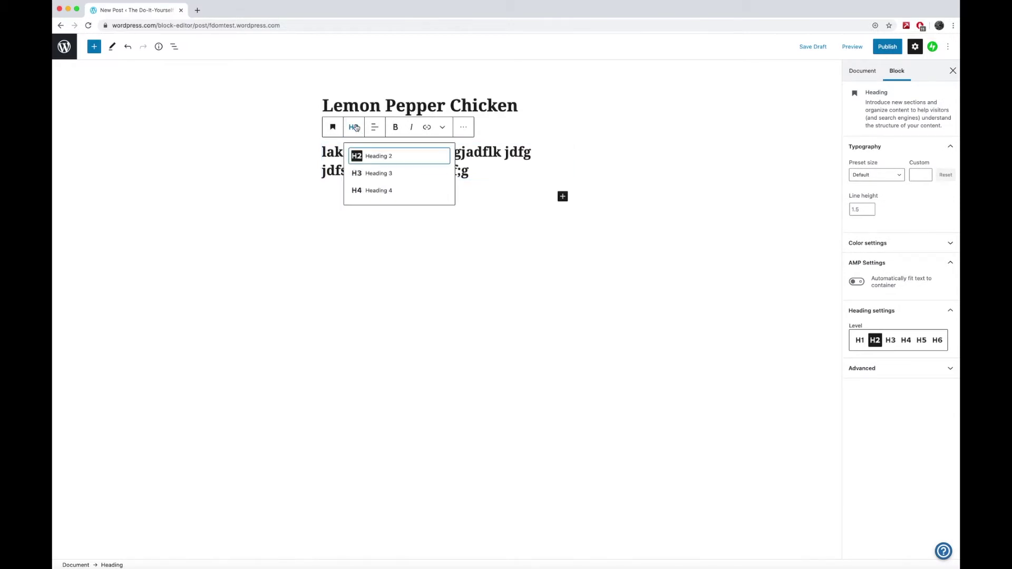
click(373, 175)
click(352, 129)
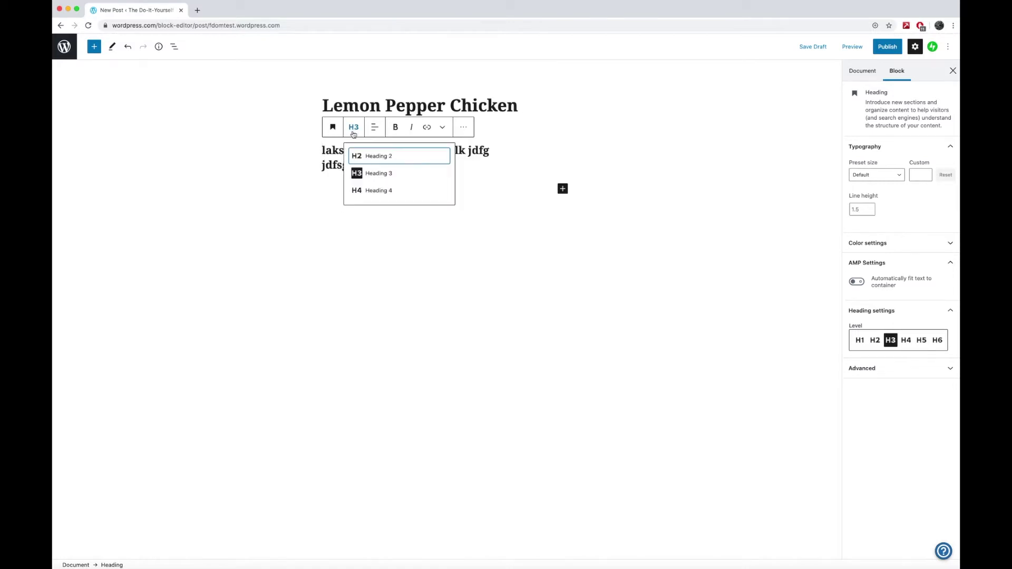
click(356, 156)
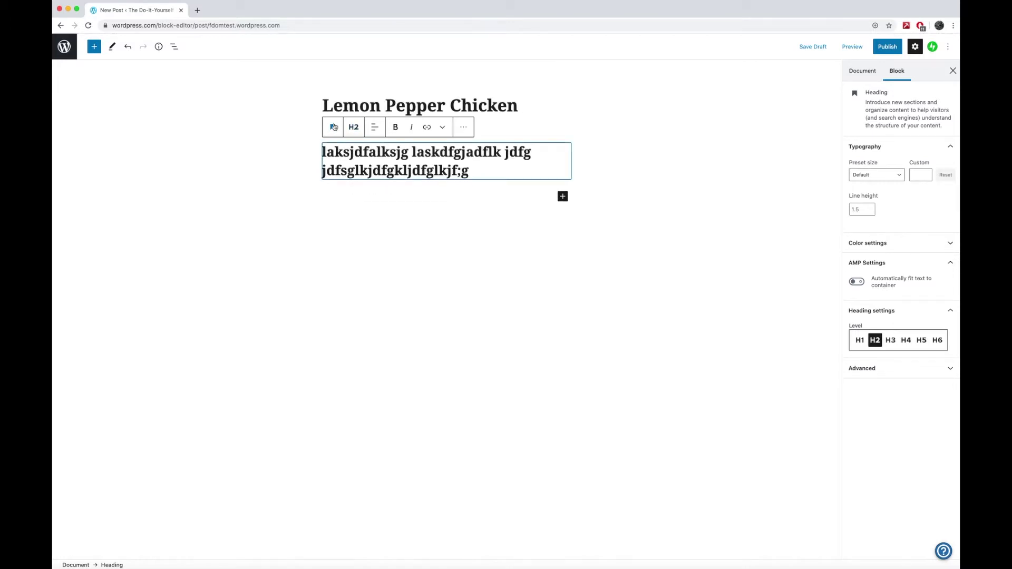
click(332, 127)
click(355, 183)
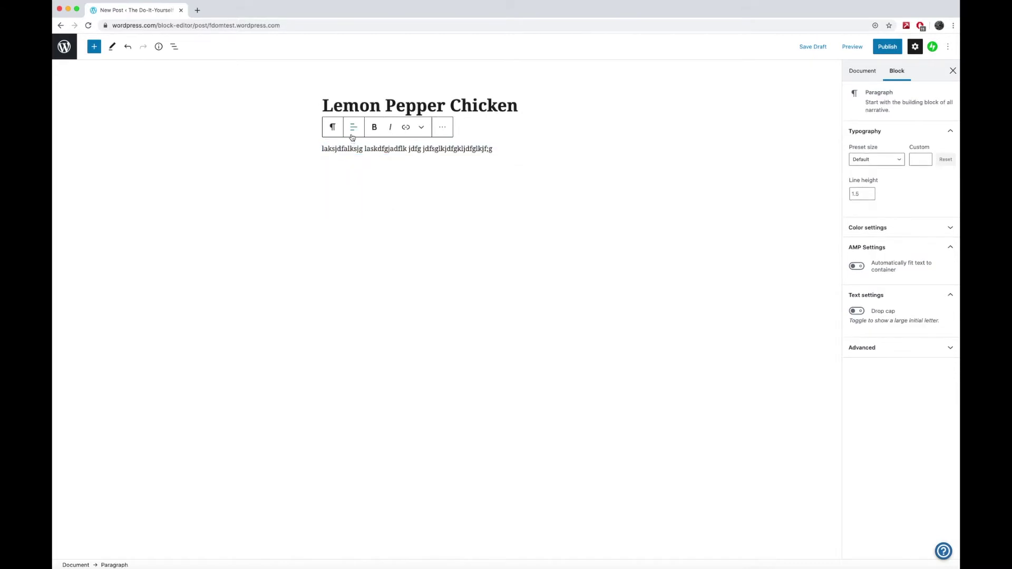
click(333, 127)
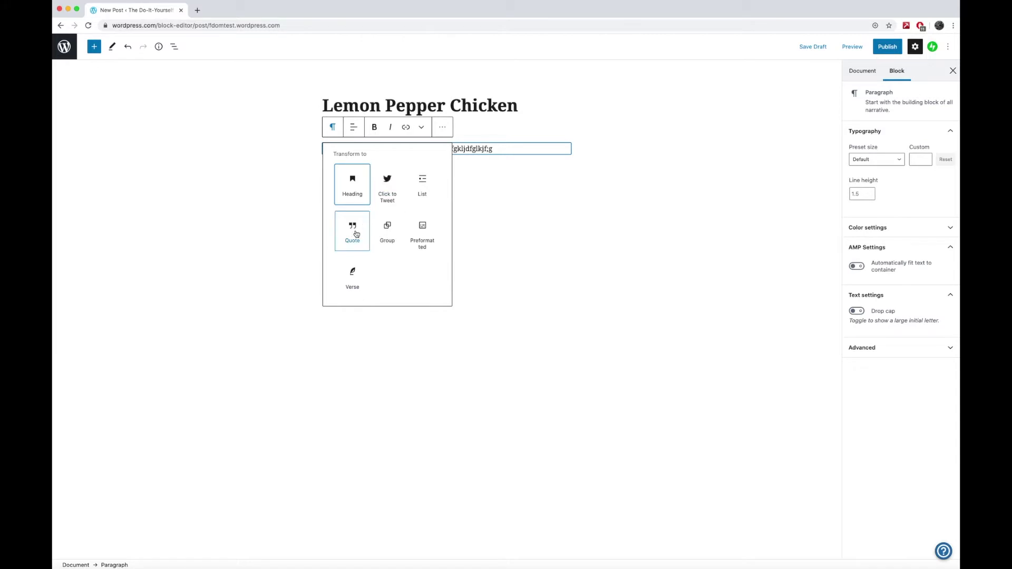
click(473, 154)
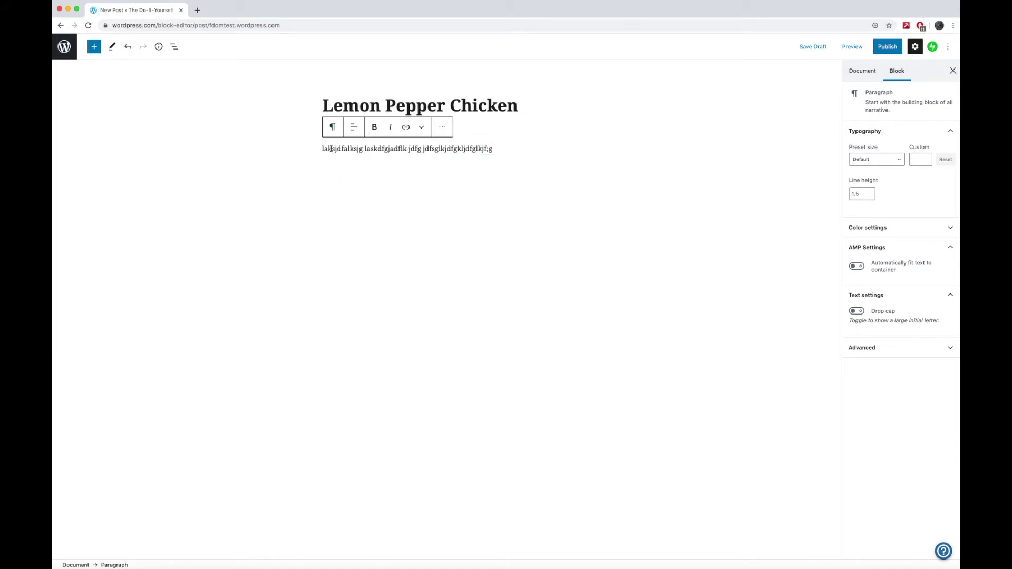
drag(322, 149, 472, 149)
click(472, 149)
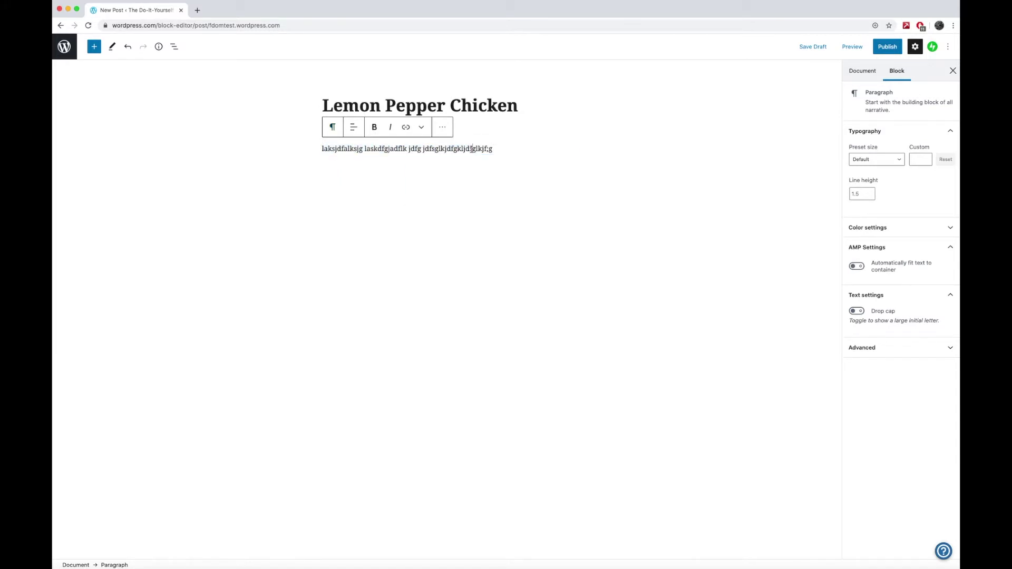
click(353, 129)
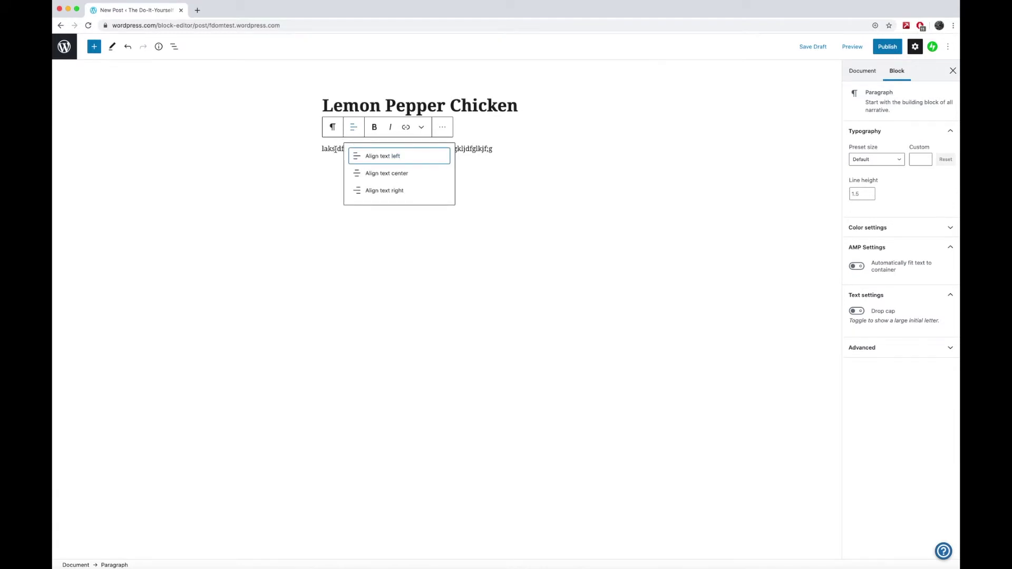
click(363, 158)
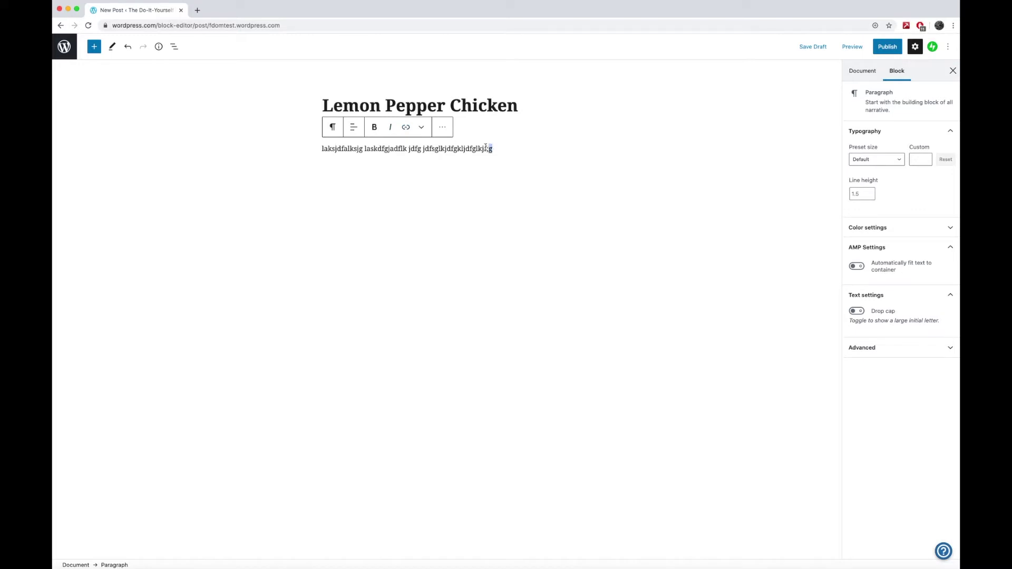
drag(492, 149, 322, 152)
- Replace the placeholder text with the pasted Lorem Ipsum sample content
key(BackSpace)
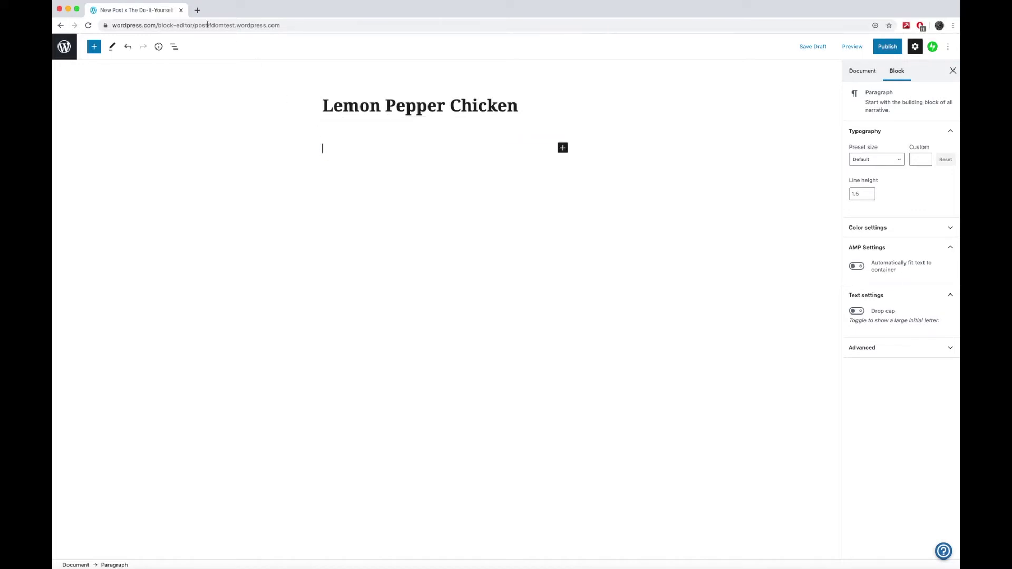
key(super+v)
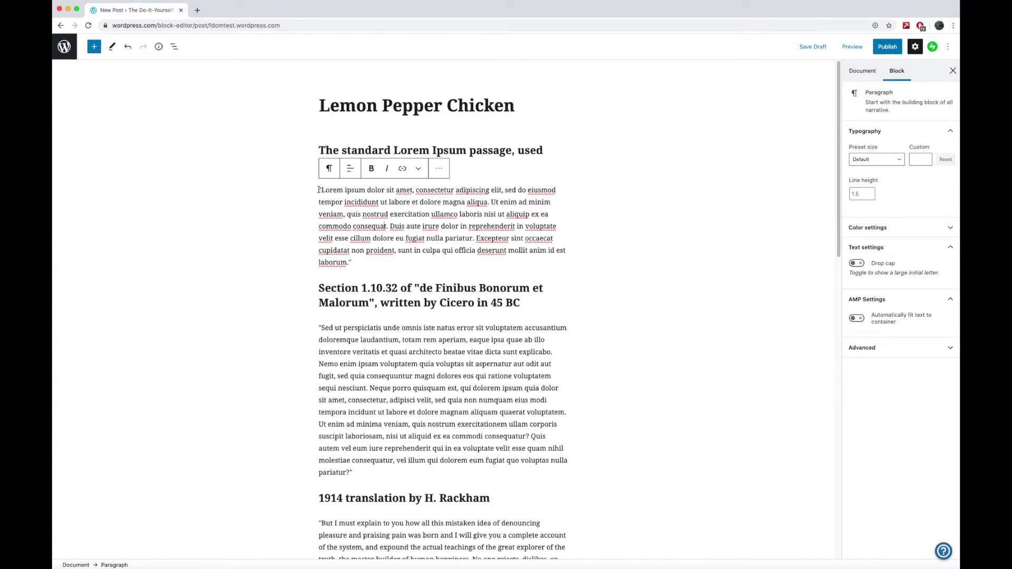
drag(319, 190, 360, 264)
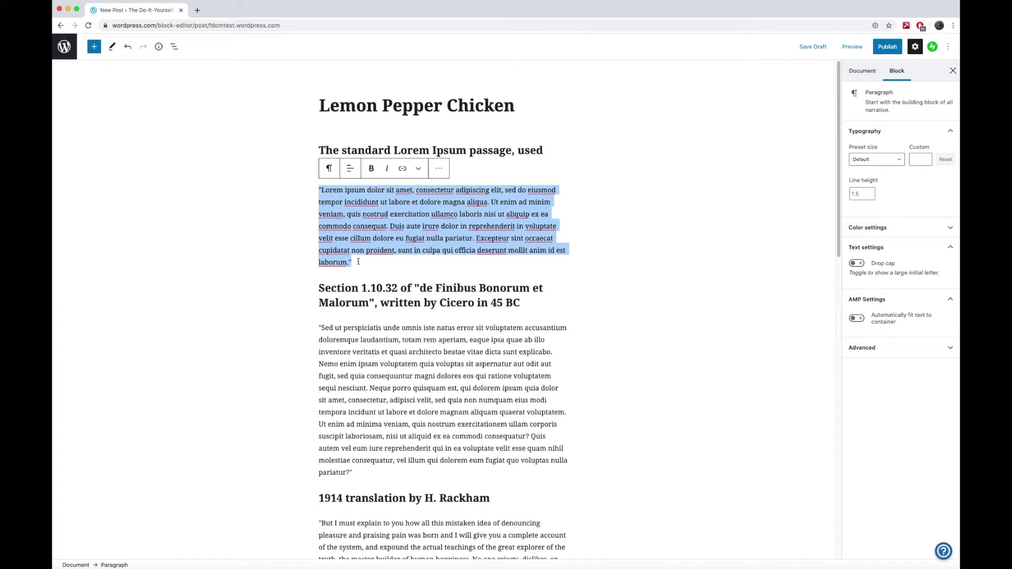
click(353, 237)
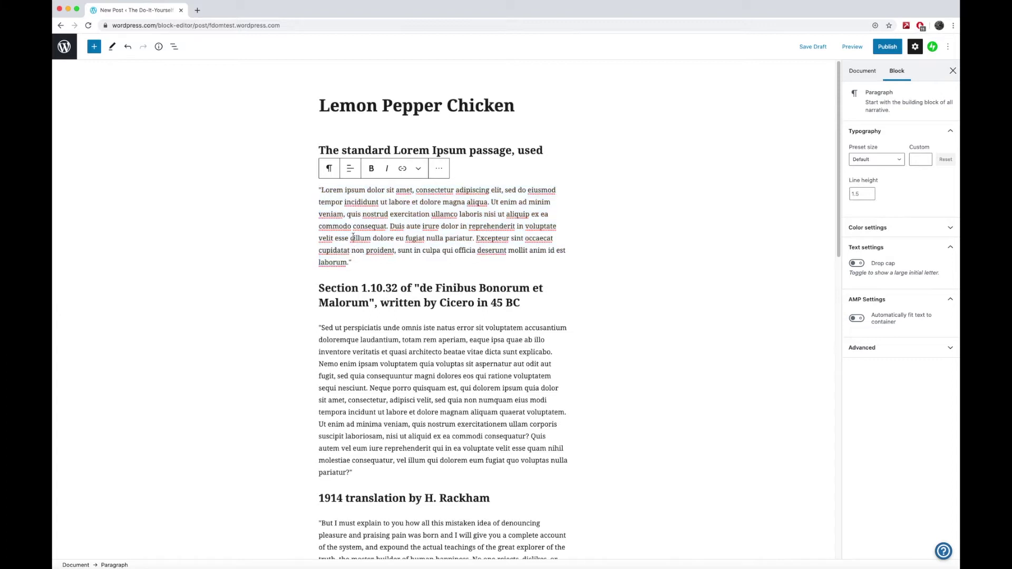
- Make 'nostrud' bold and 'ullamco' italic in the first paragraph
double_click(371, 213)
click(371, 168)
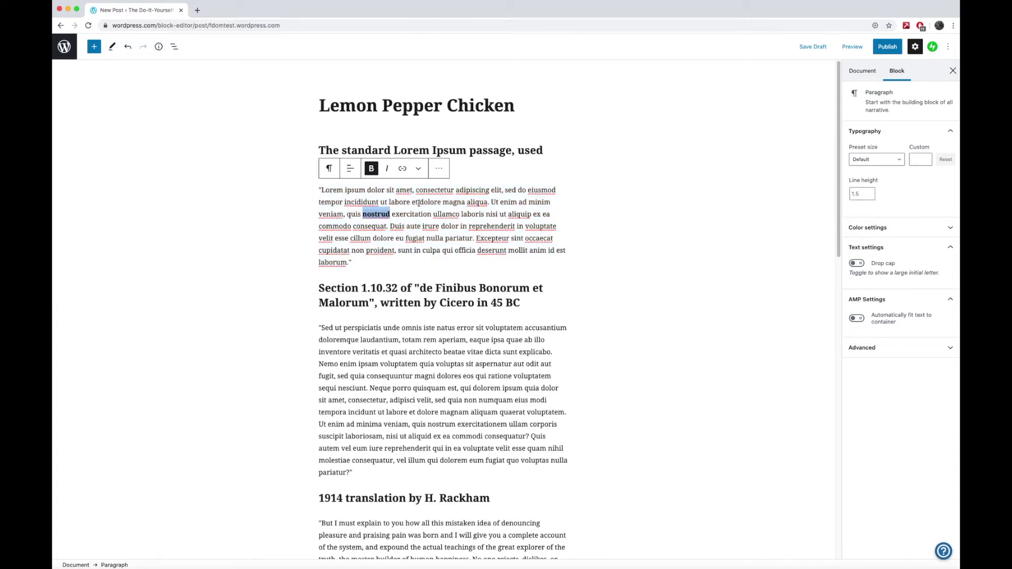
double_click(445, 214)
click(387, 169)
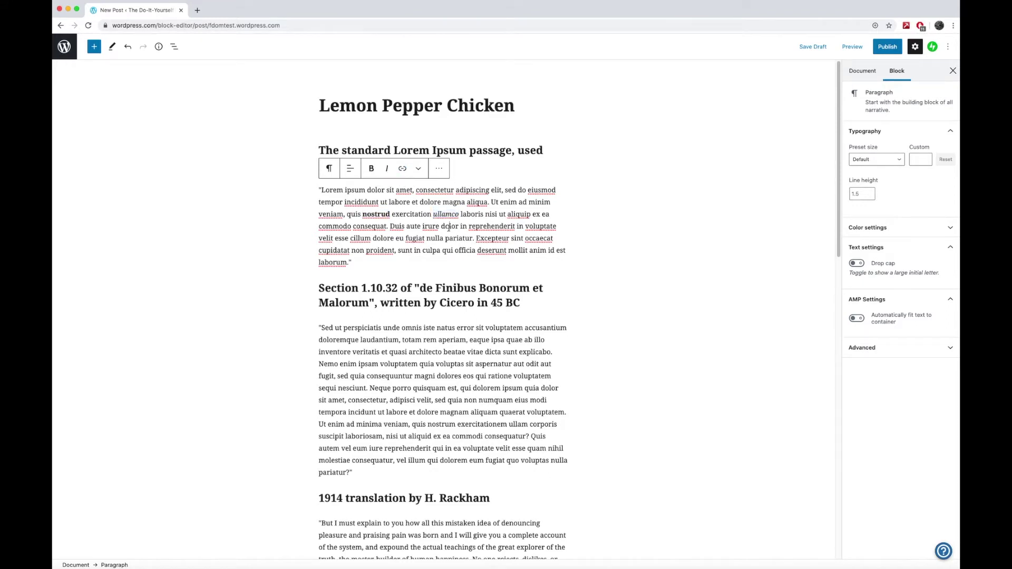
- Convert the Section 1.10.32 heading into a Quote block
click(364, 292)
triple_click(364, 292)
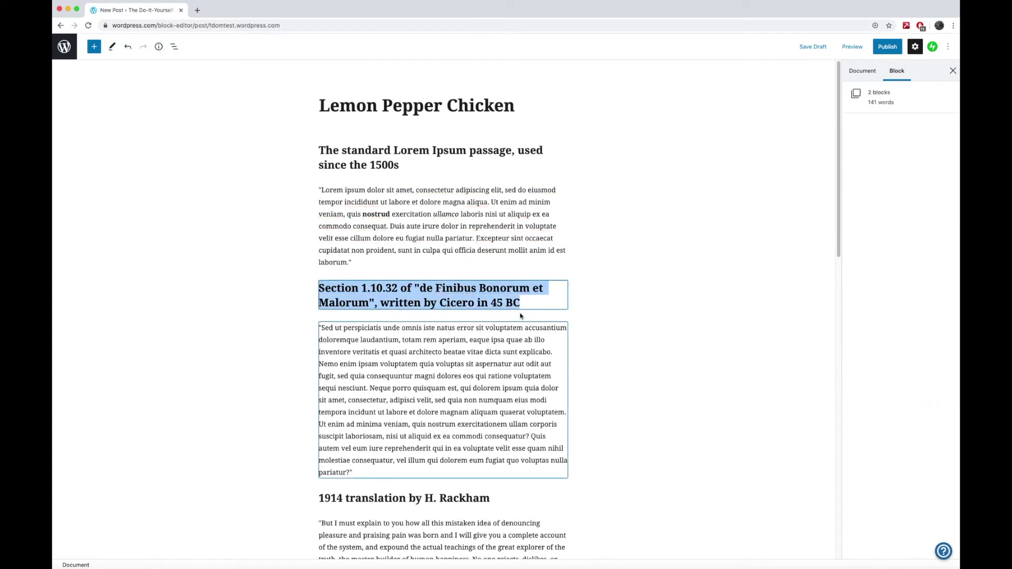
key(Right)
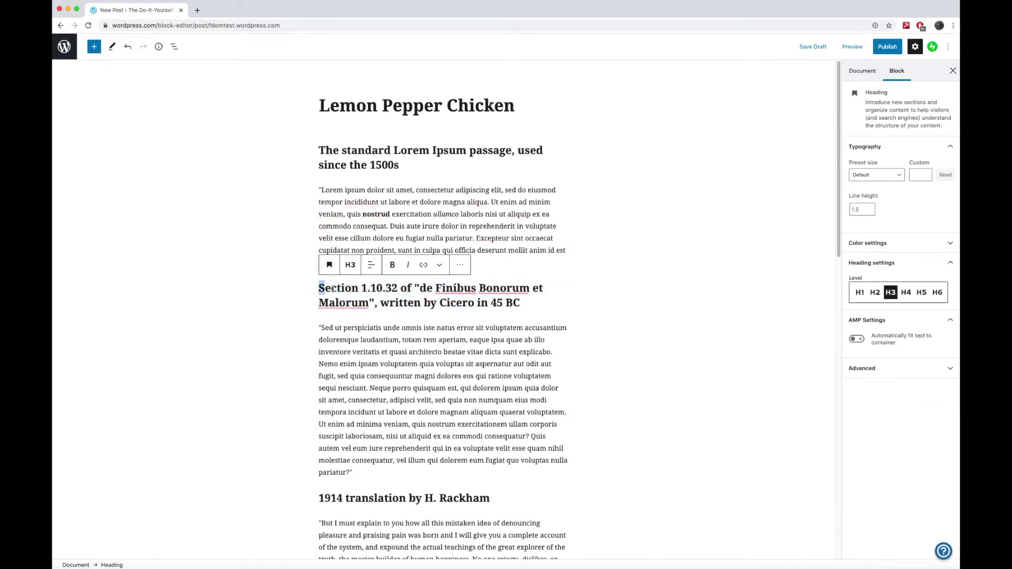
drag(322, 288, 522, 302)
click(330, 265)
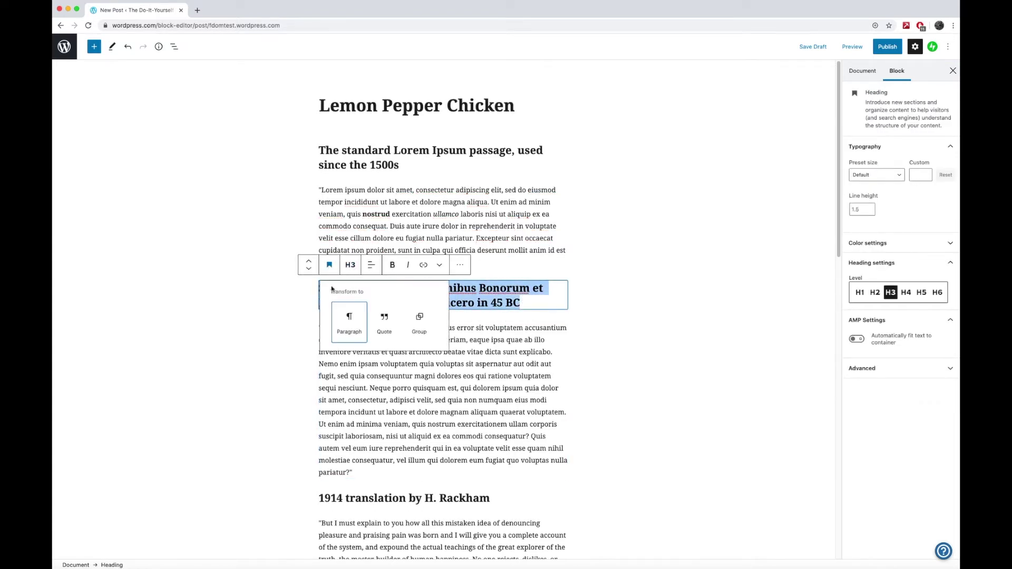
click(392, 320)
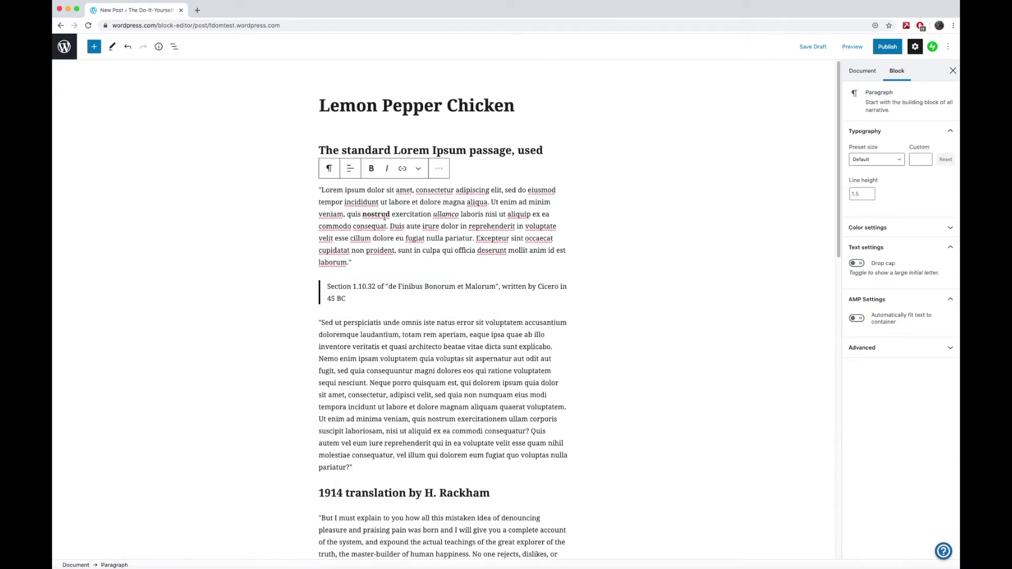
- Link 'human happiness' to wikipedia.org with Open in new tab switched on
scroll(380, 334, down, 3)
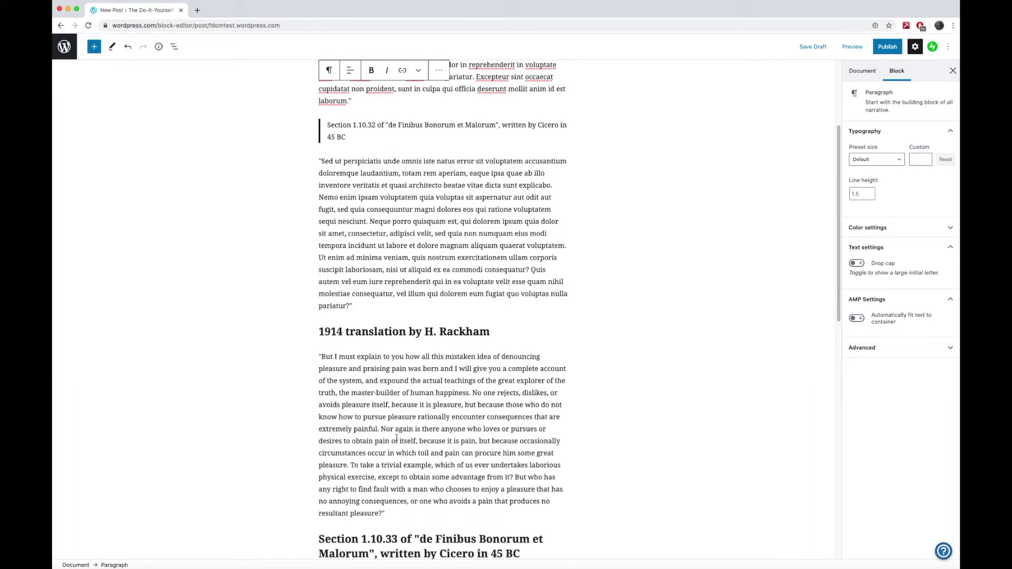
scroll(461, 475, down, 1)
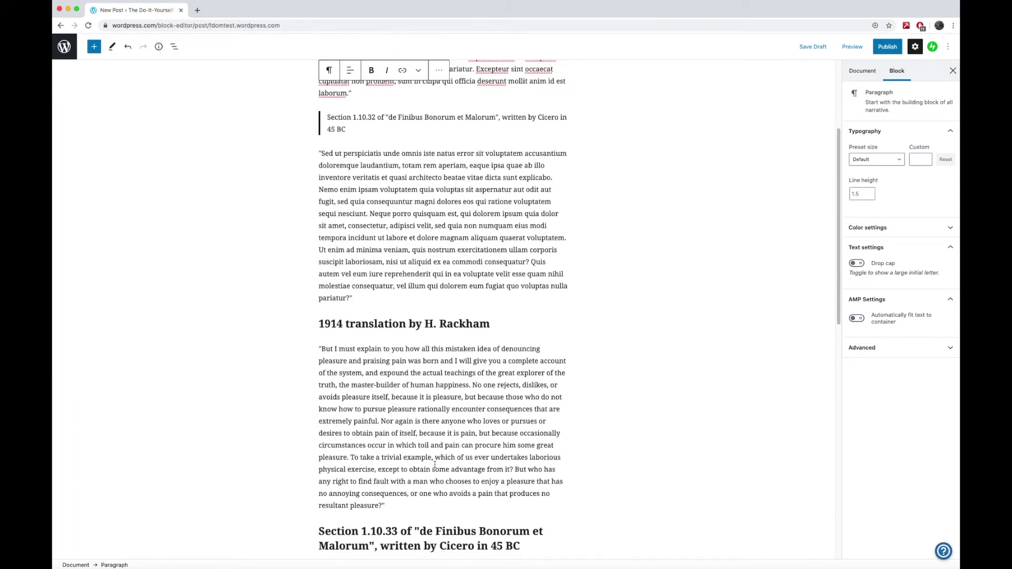
drag(410, 385, 469, 385)
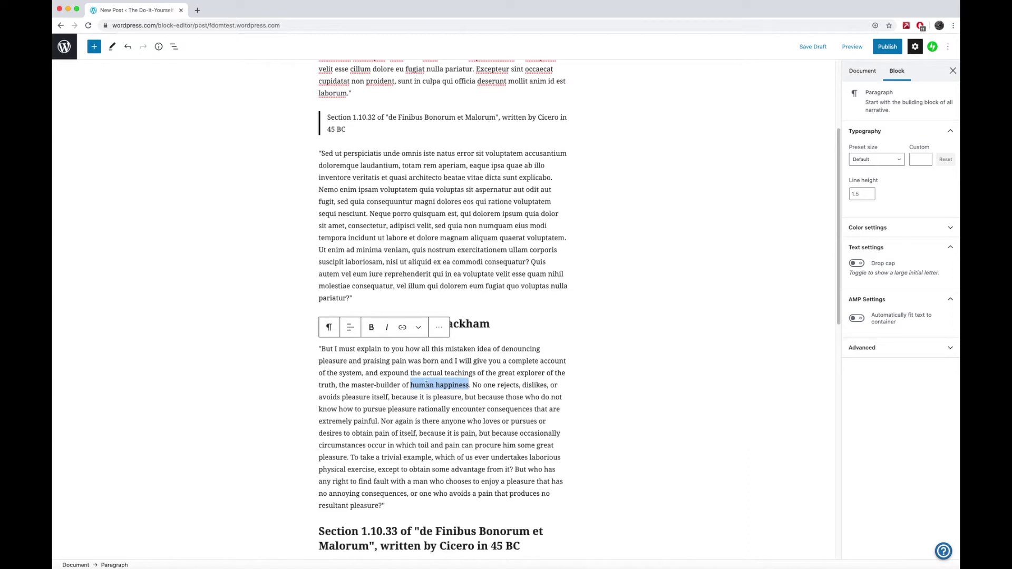
click(402, 327)
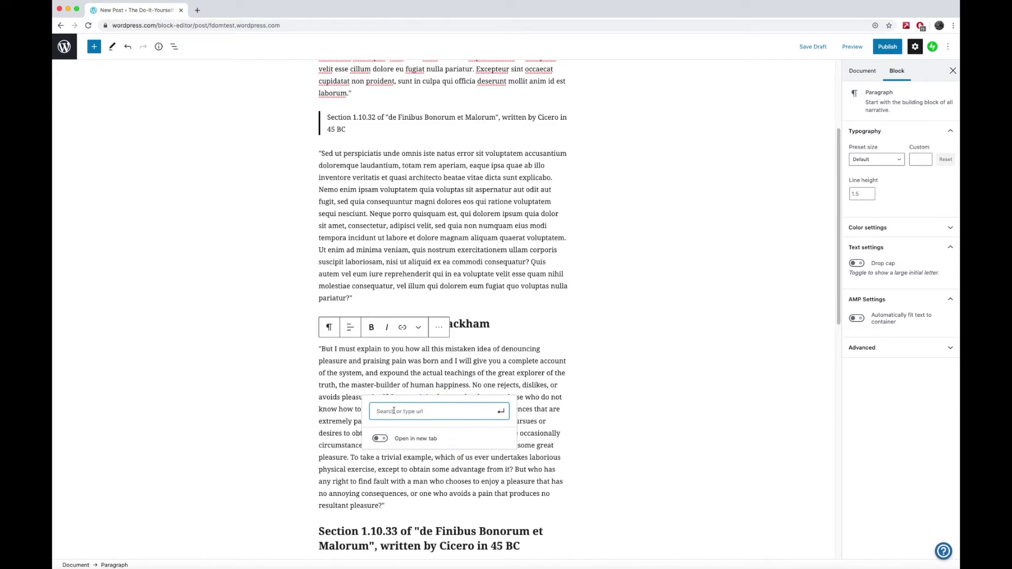
text(wikipedia.org)
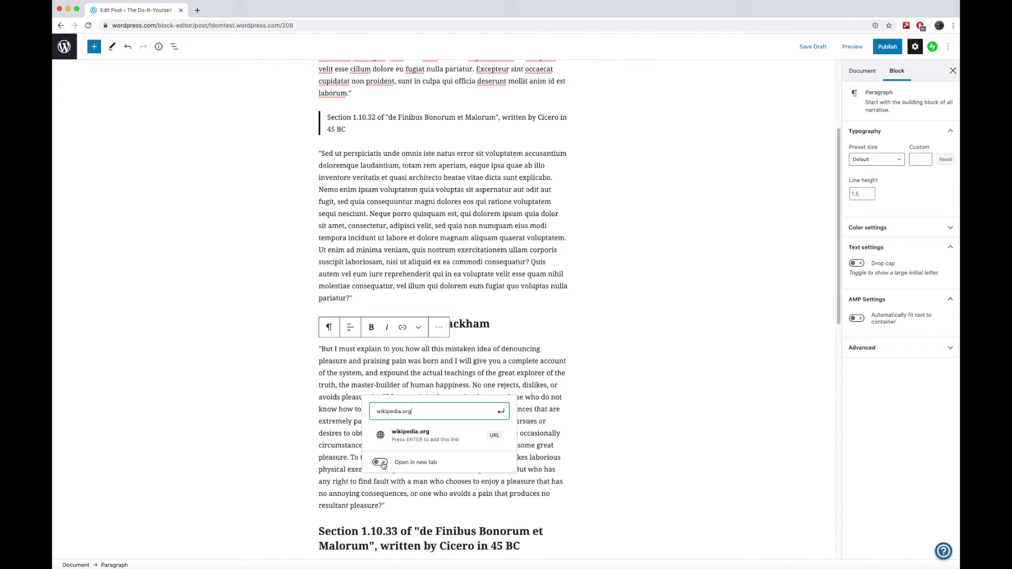
click(381, 463)
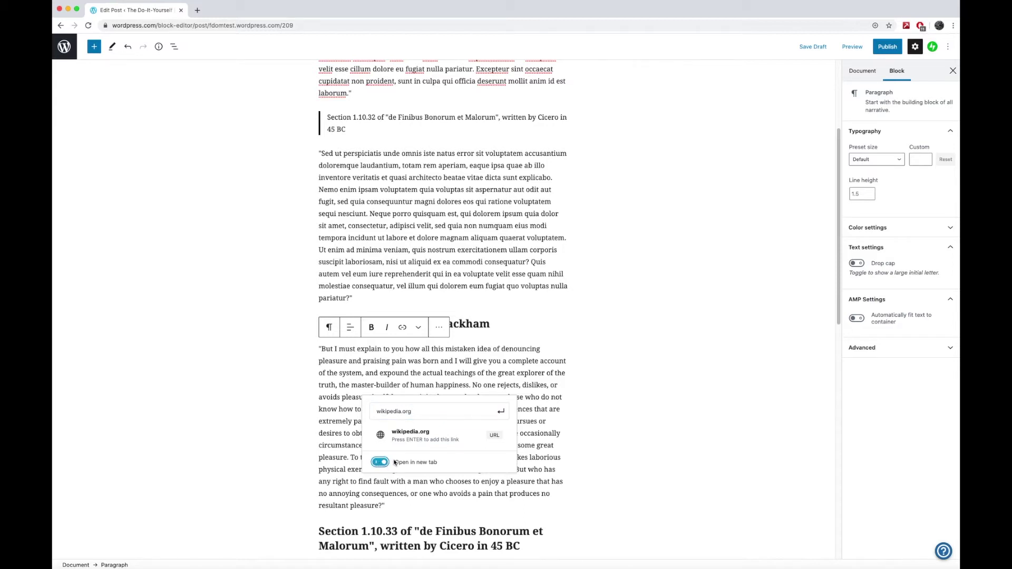
click(501, 412)
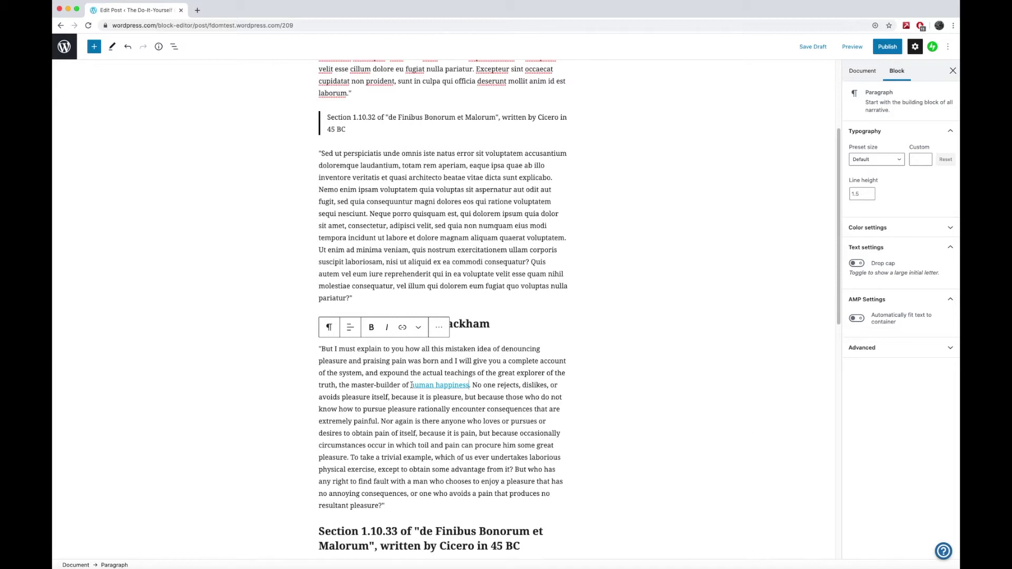
scroll(412, 386, up, 5)
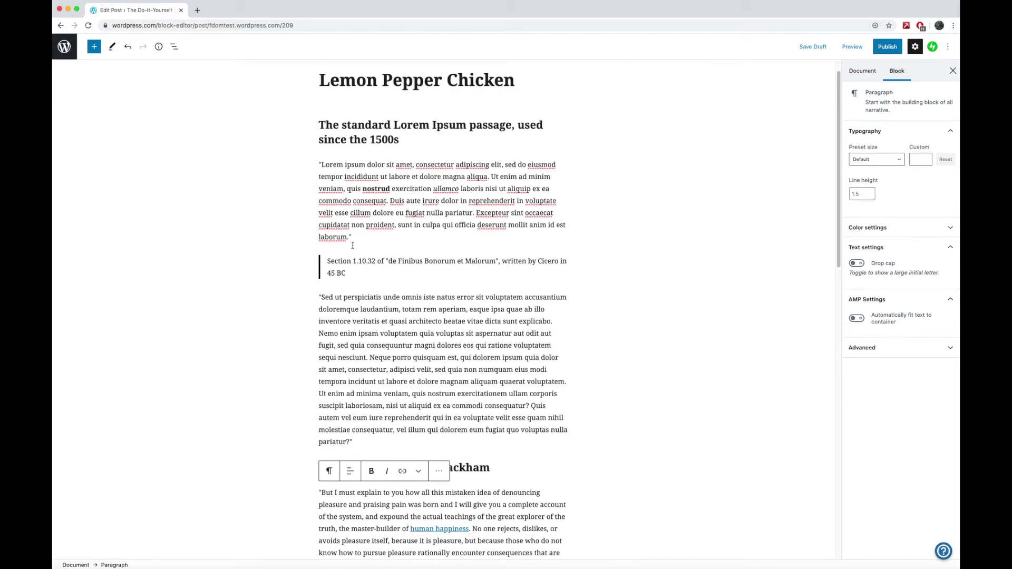
mouse_move(353, 246)
scroll(358, 303, down, 1)
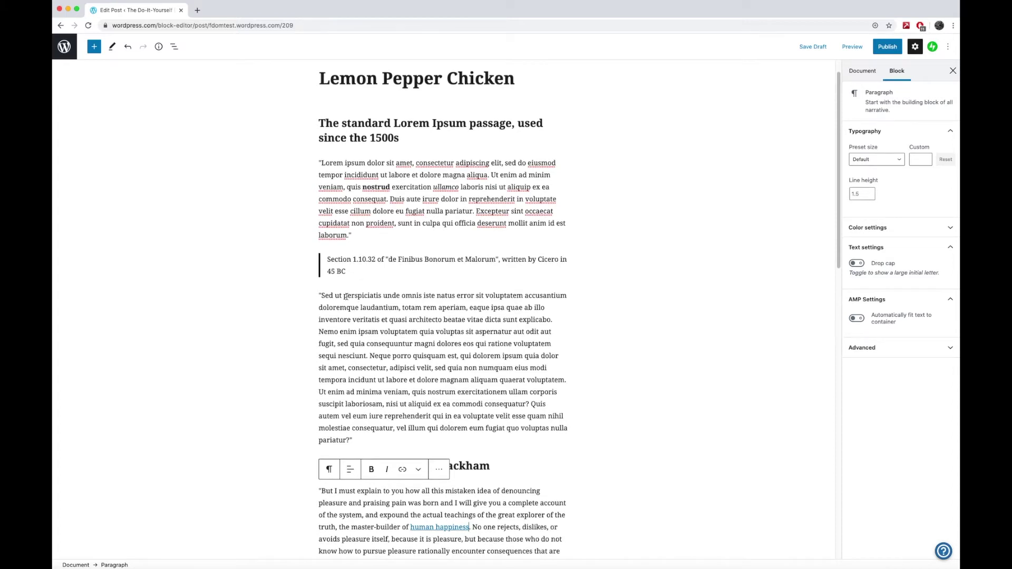
drag(346, 296, 382, 296)
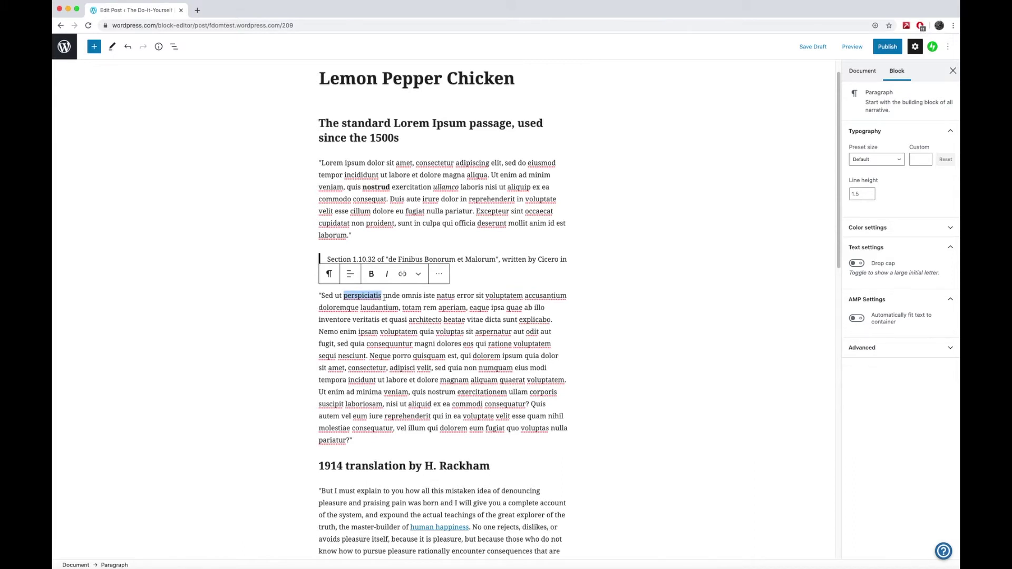
scroll(388, 326, down, 2)
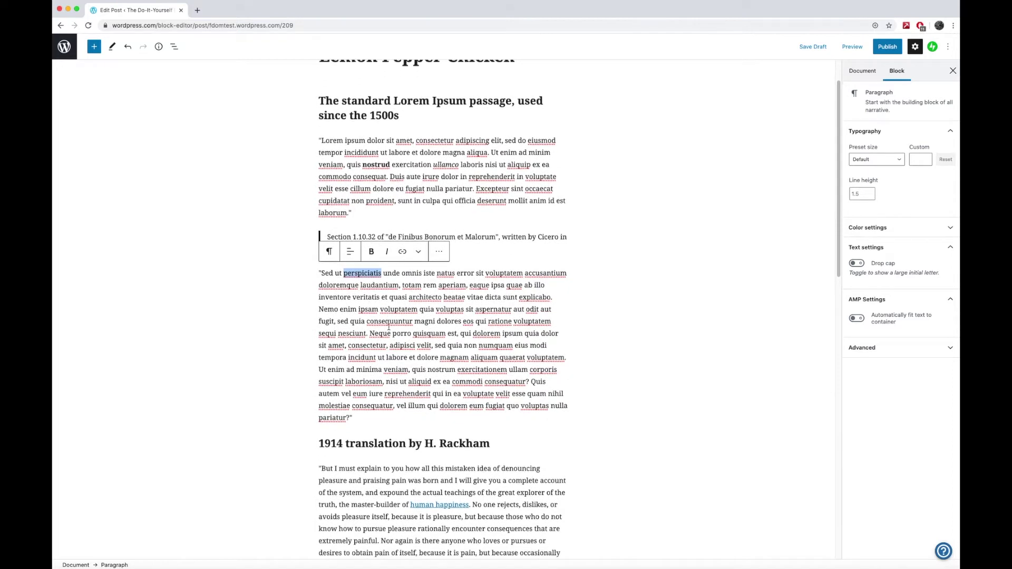
scroll(388, 326, down, 1)
click(390, 328)
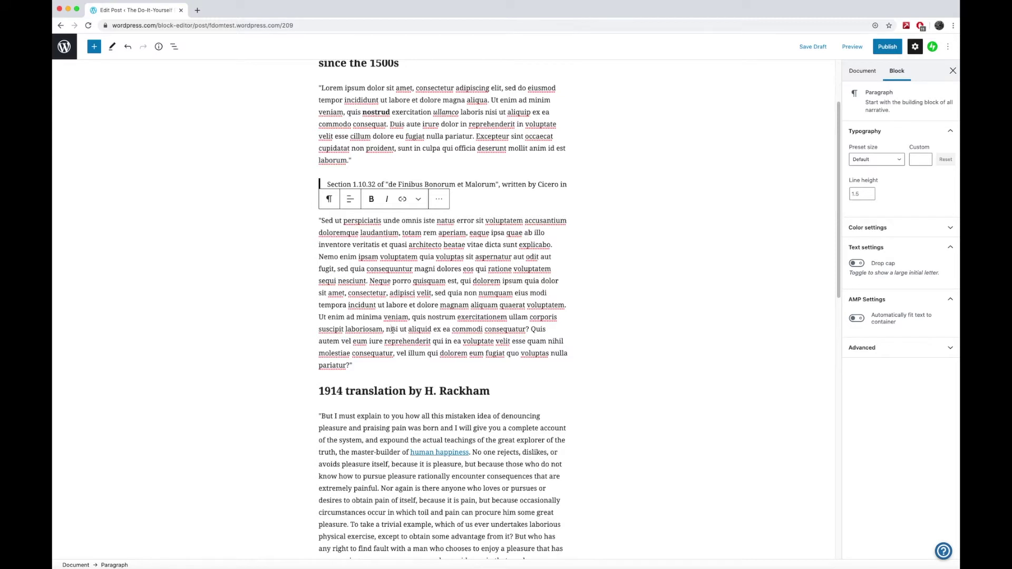
scroll(392, 329, up, 2)
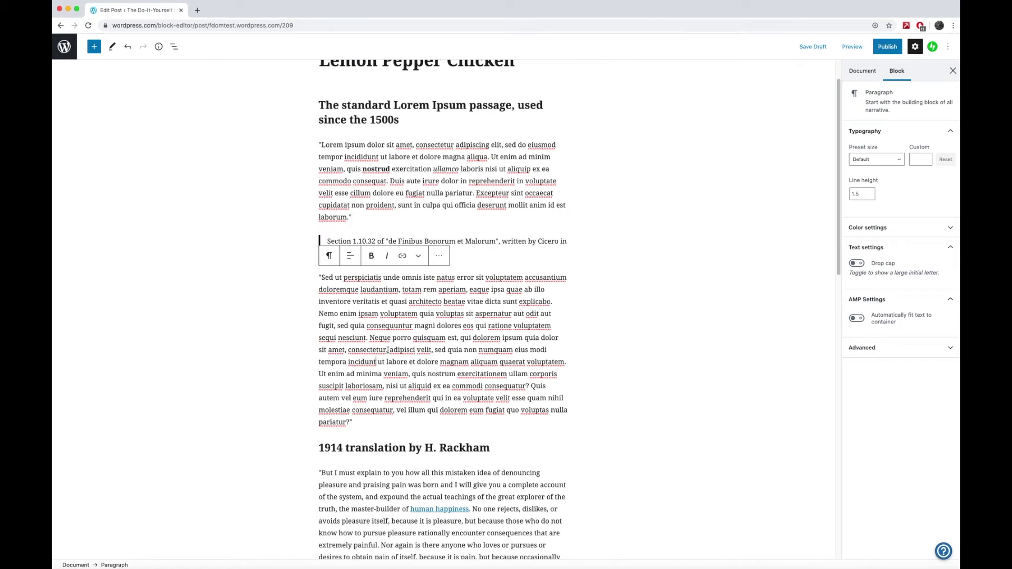
scroll(387, 353, down, 5)
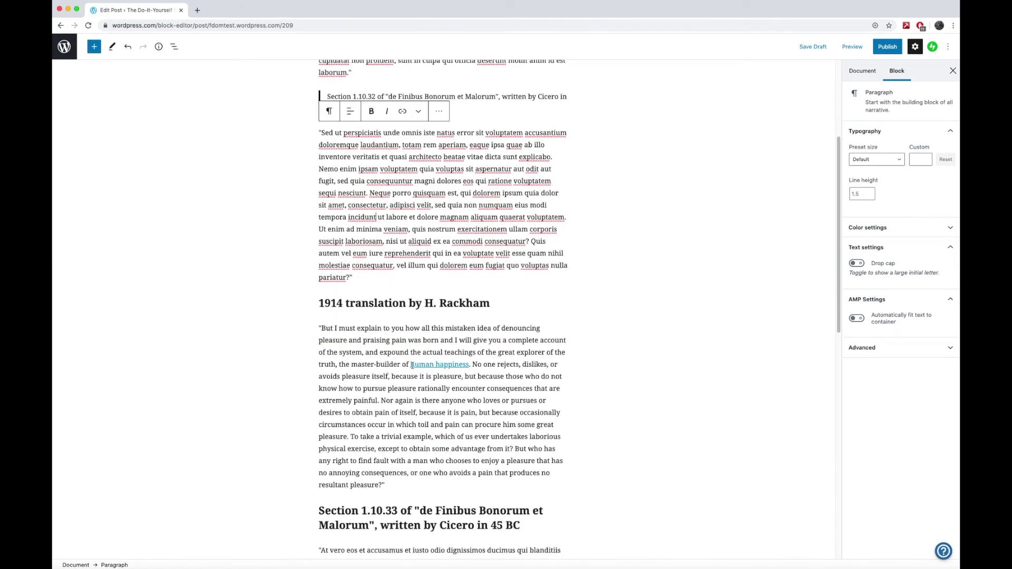
scroll(416, 366, up, 4)
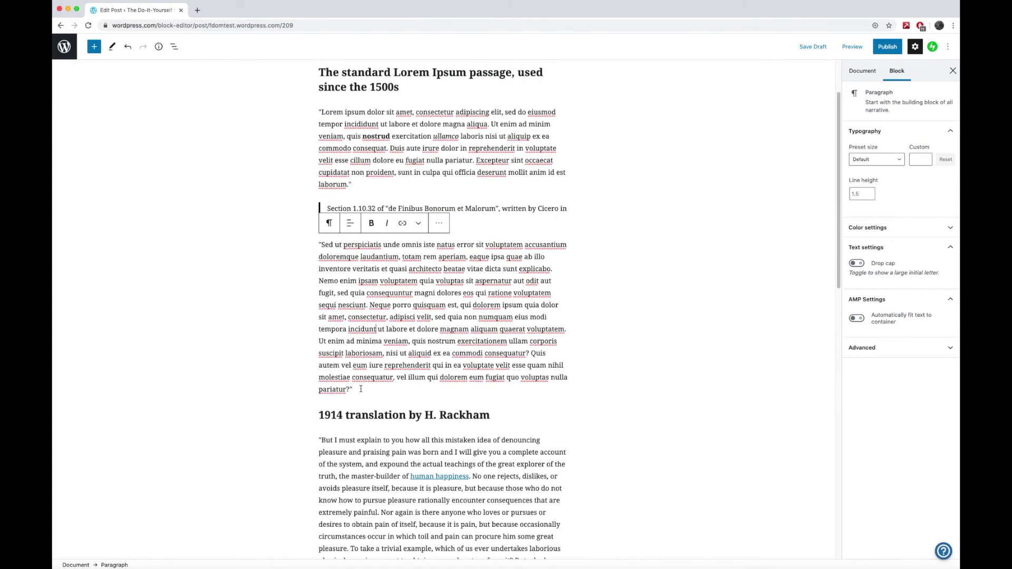
click(418, 224)
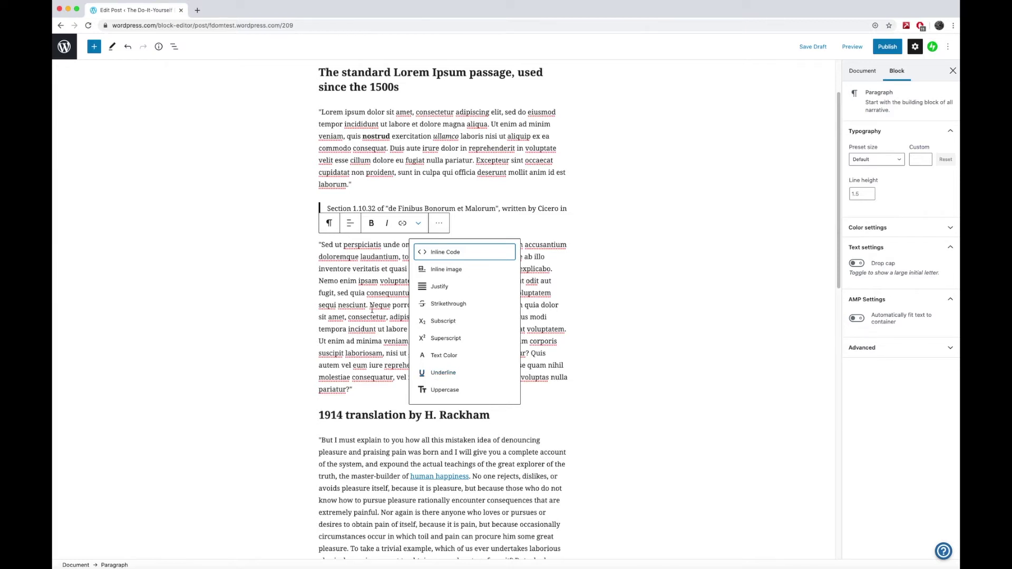
click(418, 223)
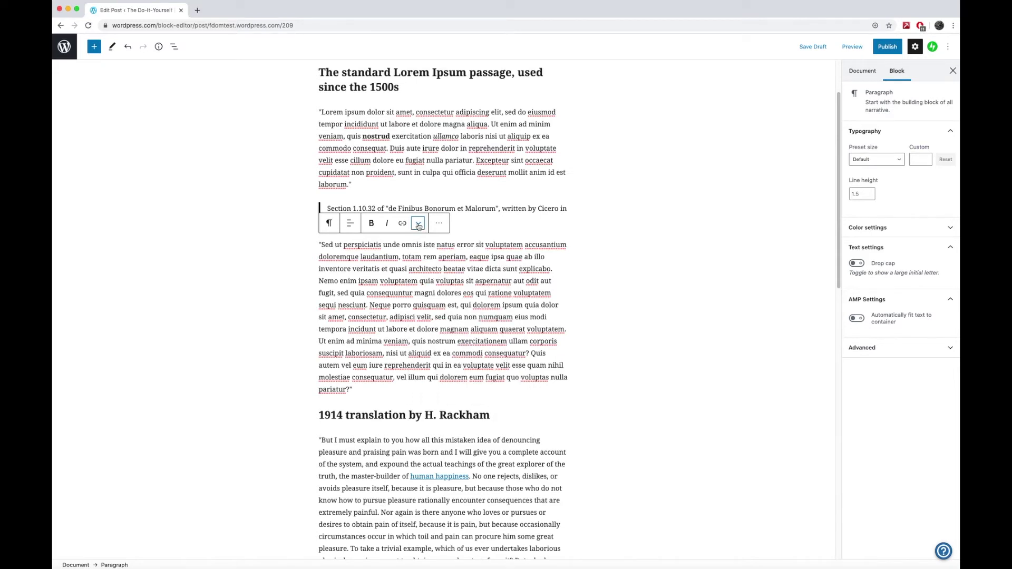
click(442, 223)
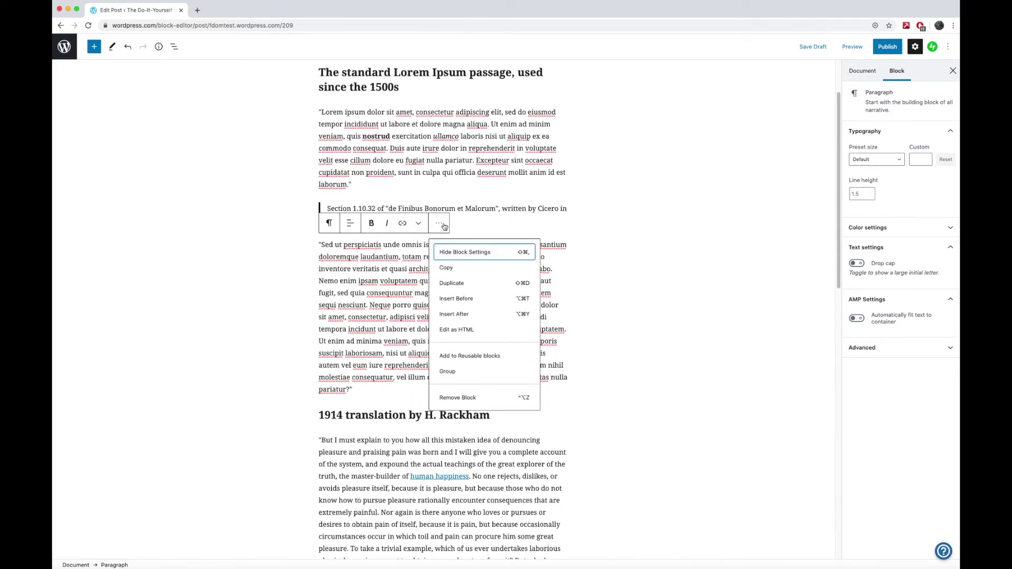
click(386, 253)
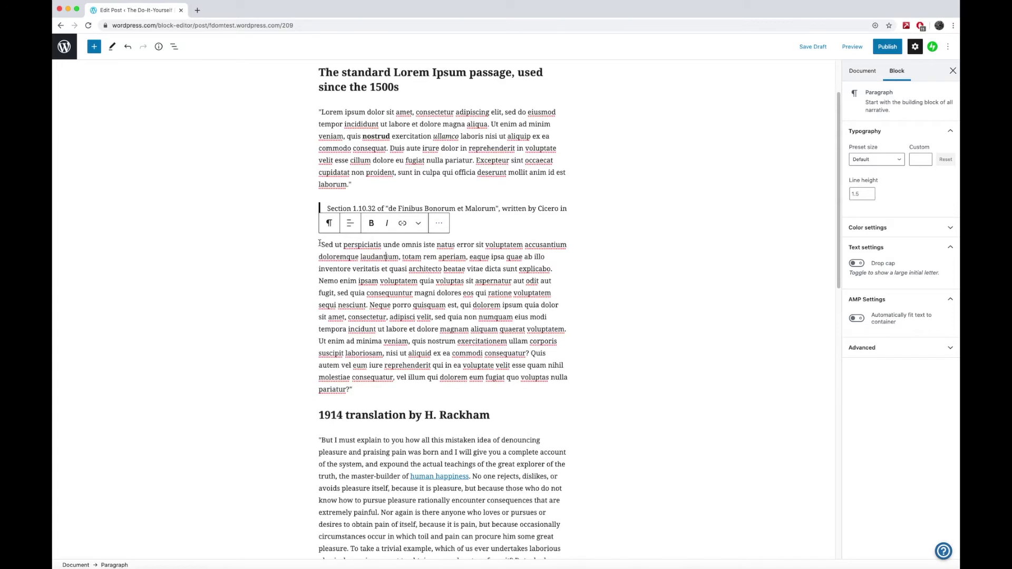
scroll(320, 244, up, 3)
drag(319, 187, 358, 262)
click(358, 262)
click(329, 285)
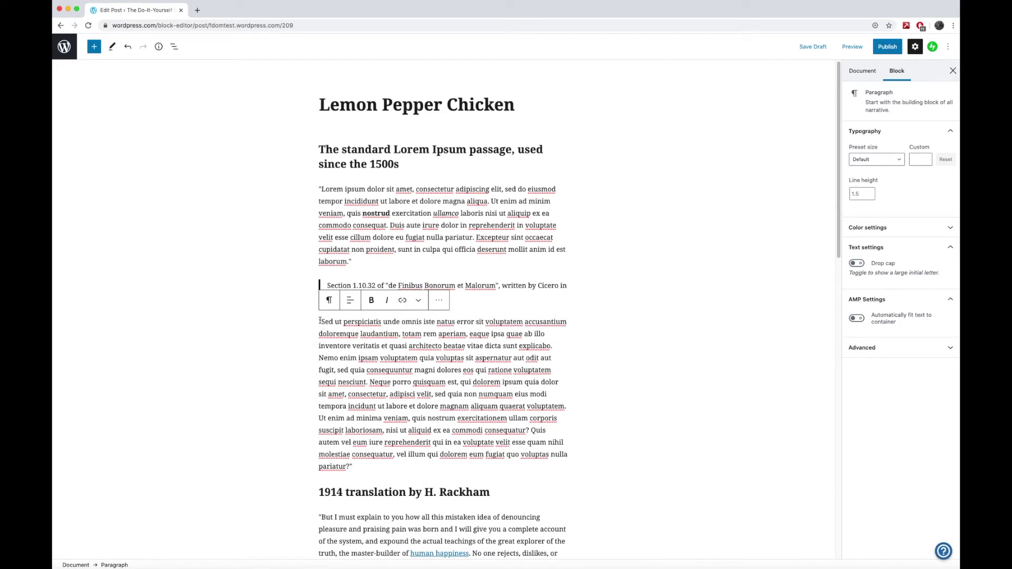
mouse_move(320, 322)
mouse_down()
mouse_move(362, 477)
mouse_move(300, 327)
mouse_up()
click(356, 467)
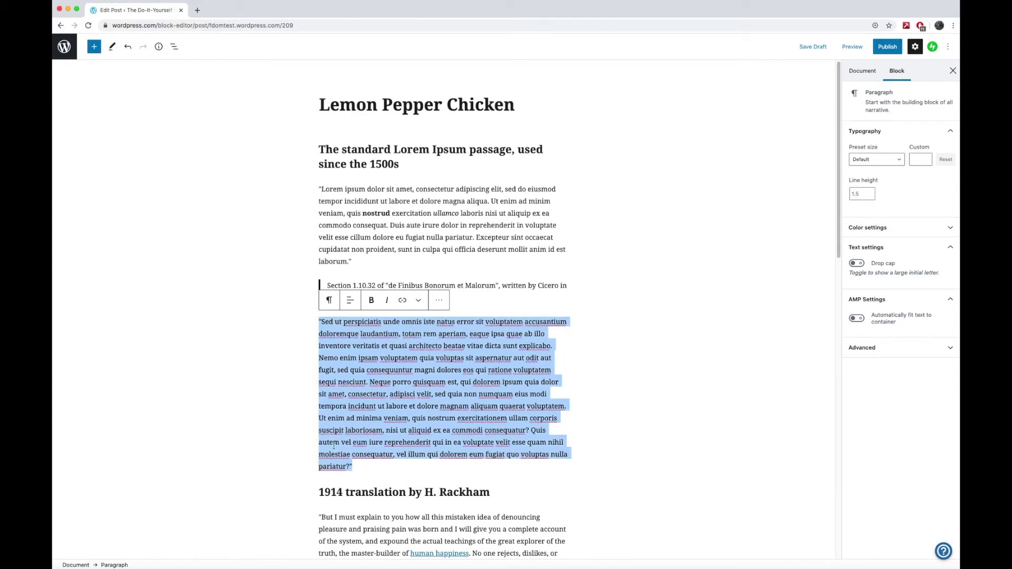
click(439, 300)
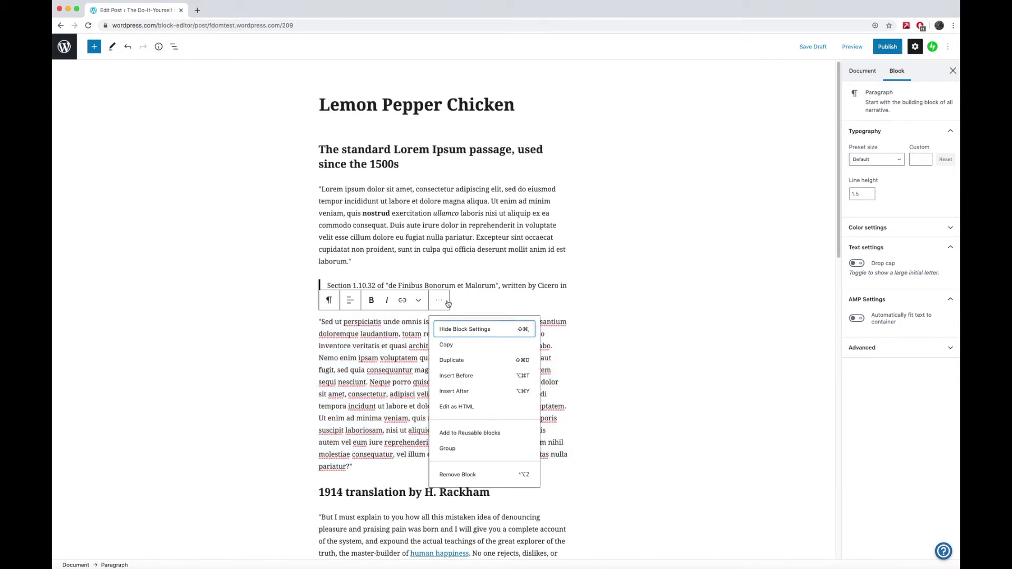
click(453, 392)
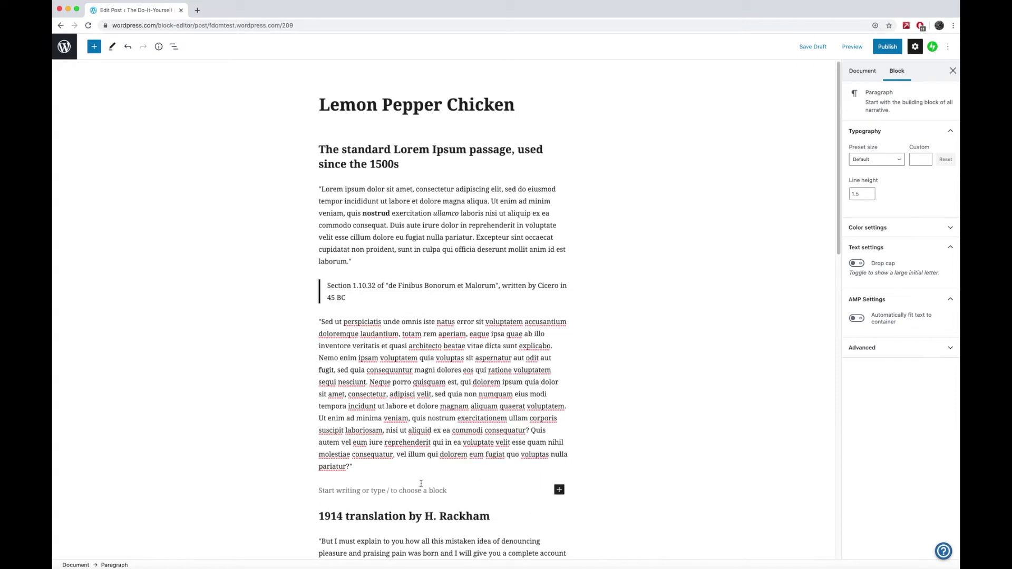
click(503, 490)
click(342, 349)
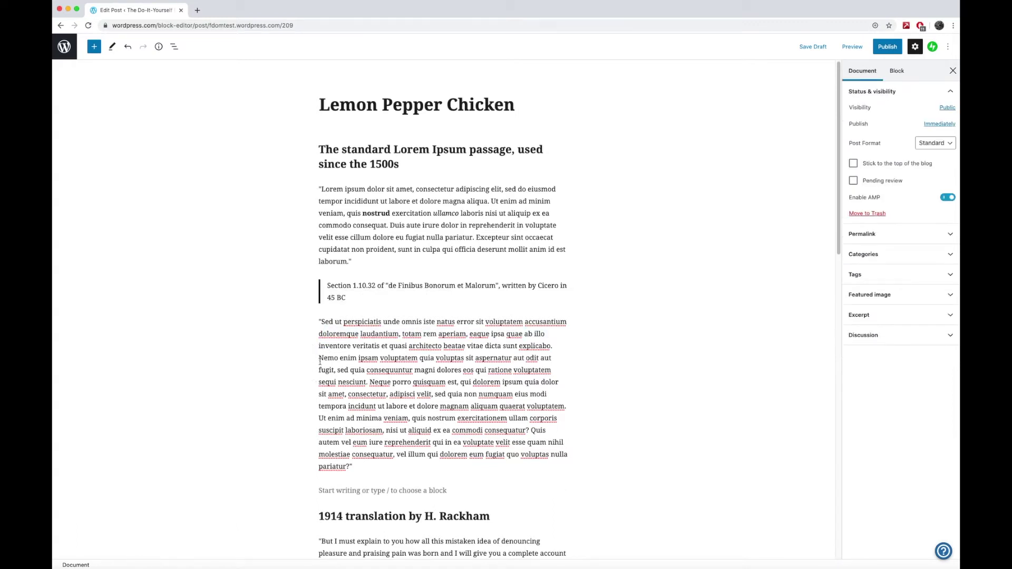
click(315, 358)
click(438, 300)
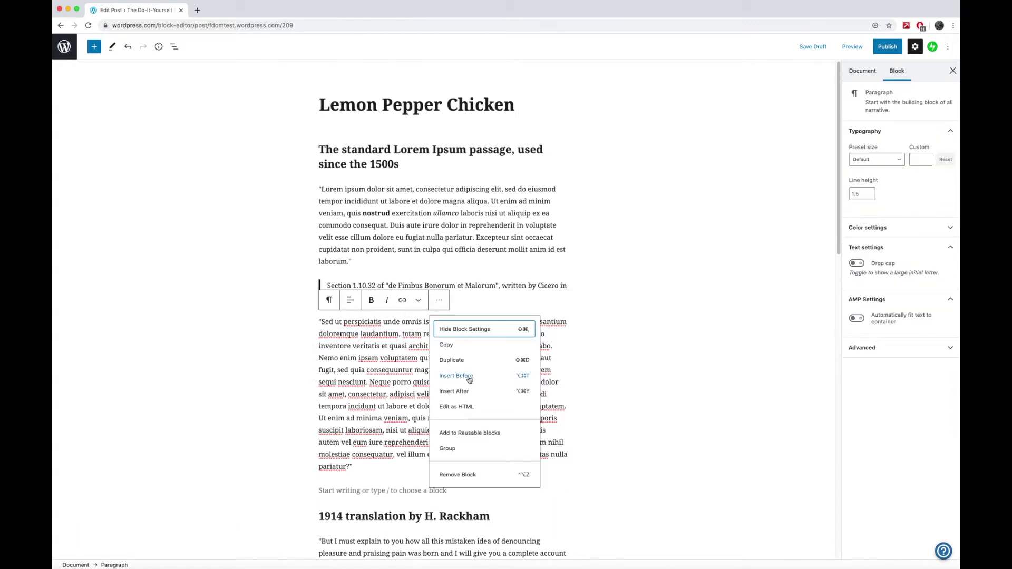
click(457, 376)
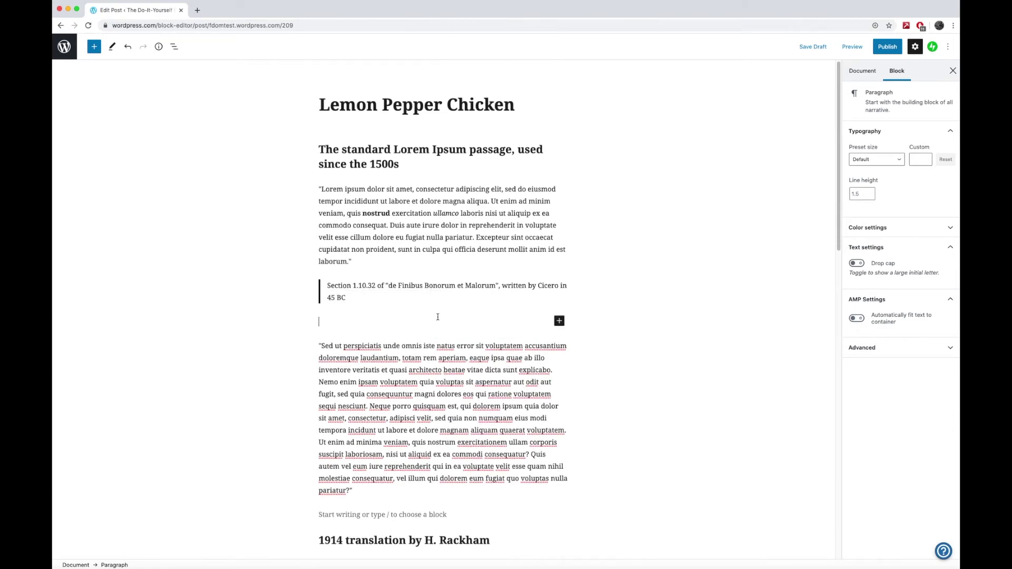
scroll(437, 317, down, 10)
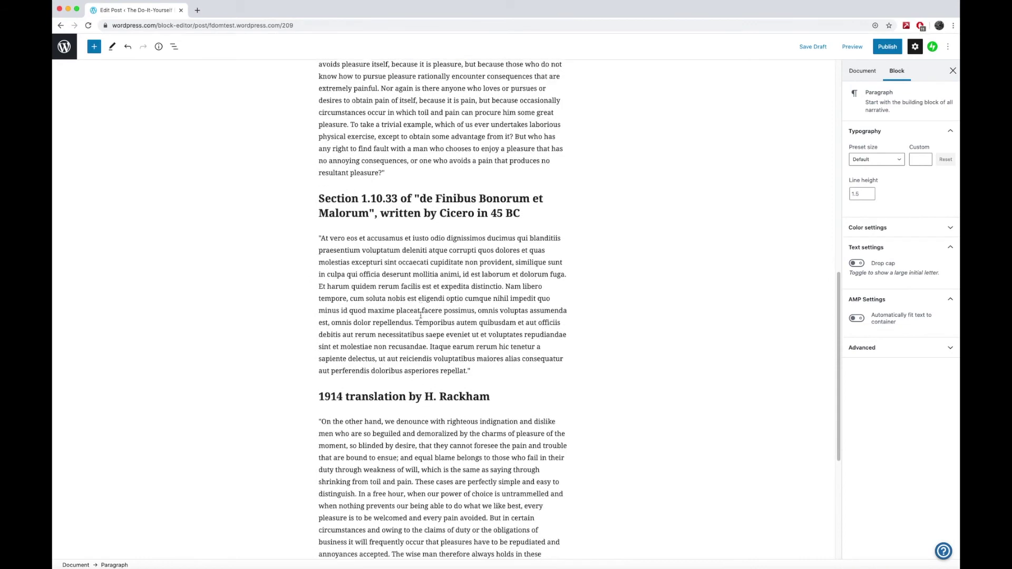
scroll(420, 315, down, 4)
click(423, 382)
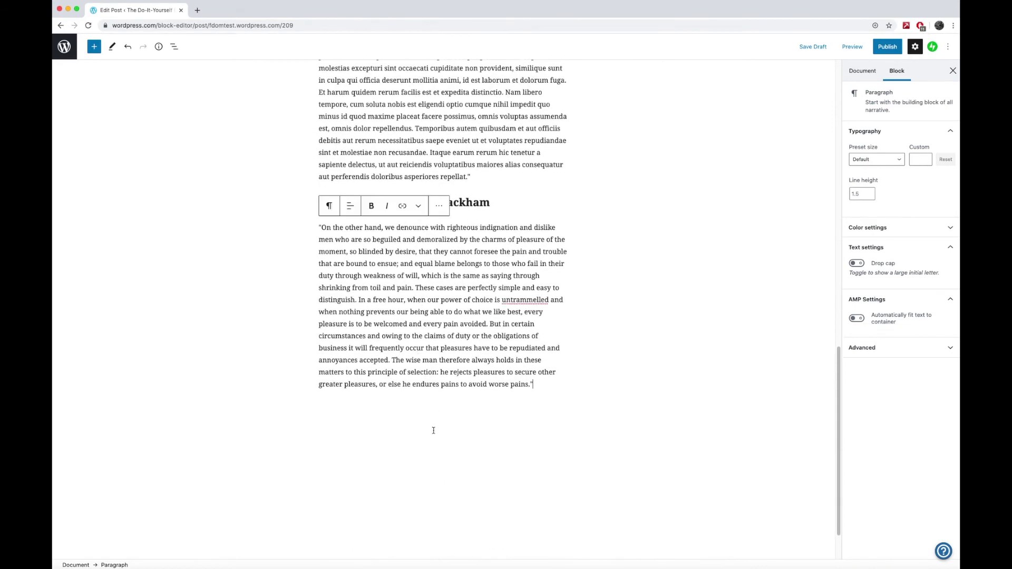
click(546, 393)
click(547, 383)
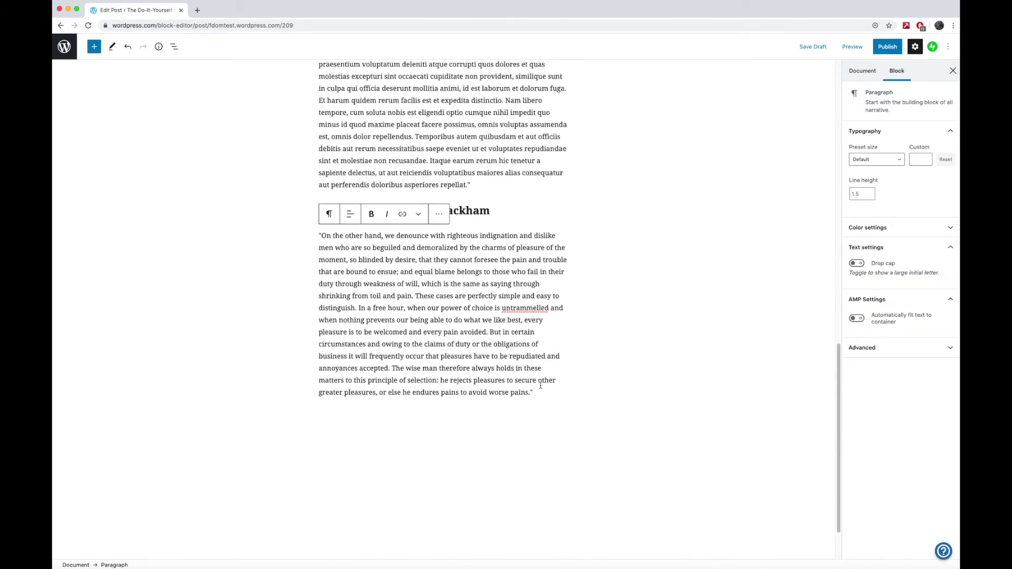
click(439, 213)
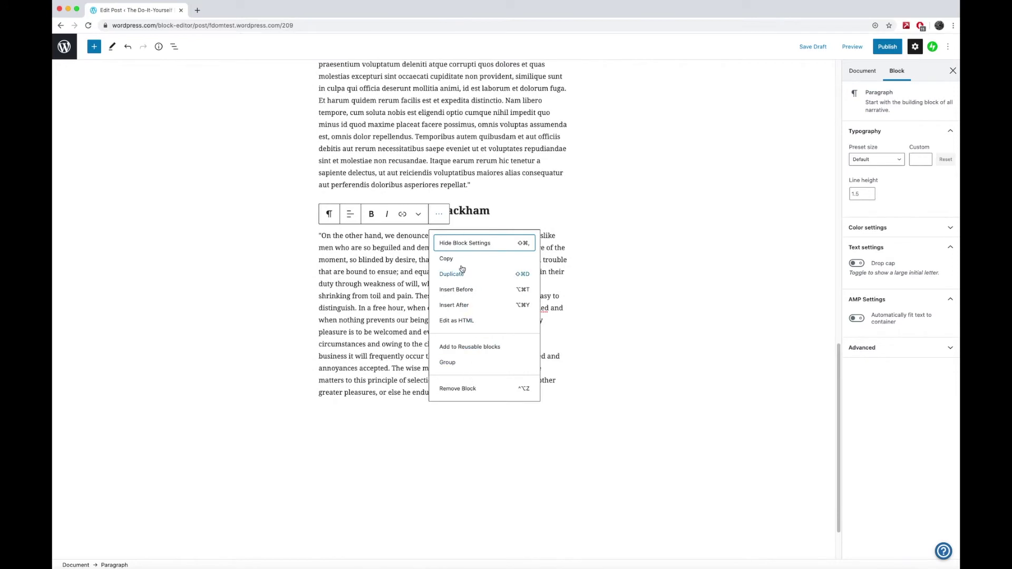
click(395, 266)
scroll(405, 248, up, 15)
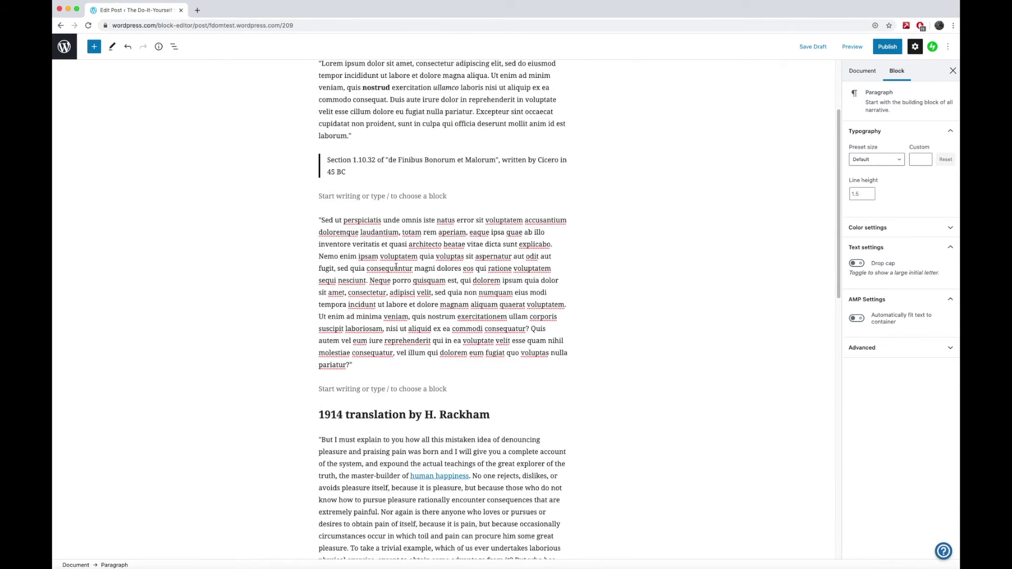
click(415, 227)
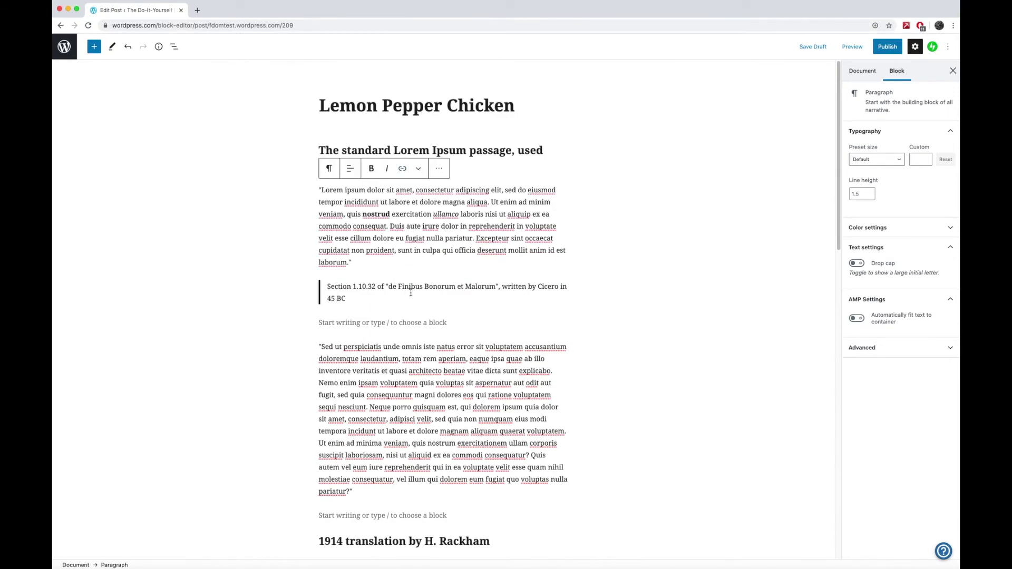
- From the empty block under the quote, open the block inserter and browse its categories
click(343, 325)
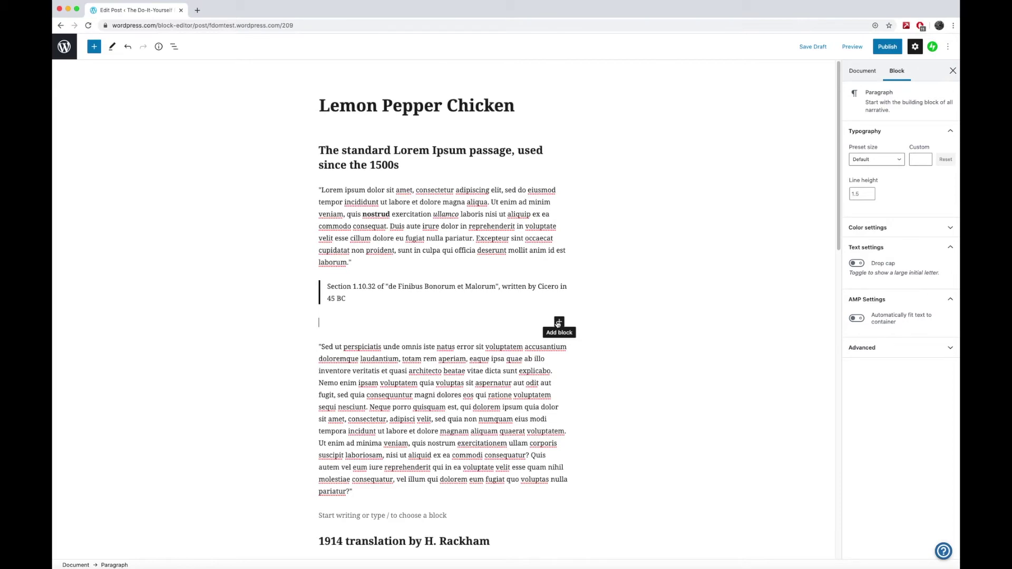
click(94, 49)
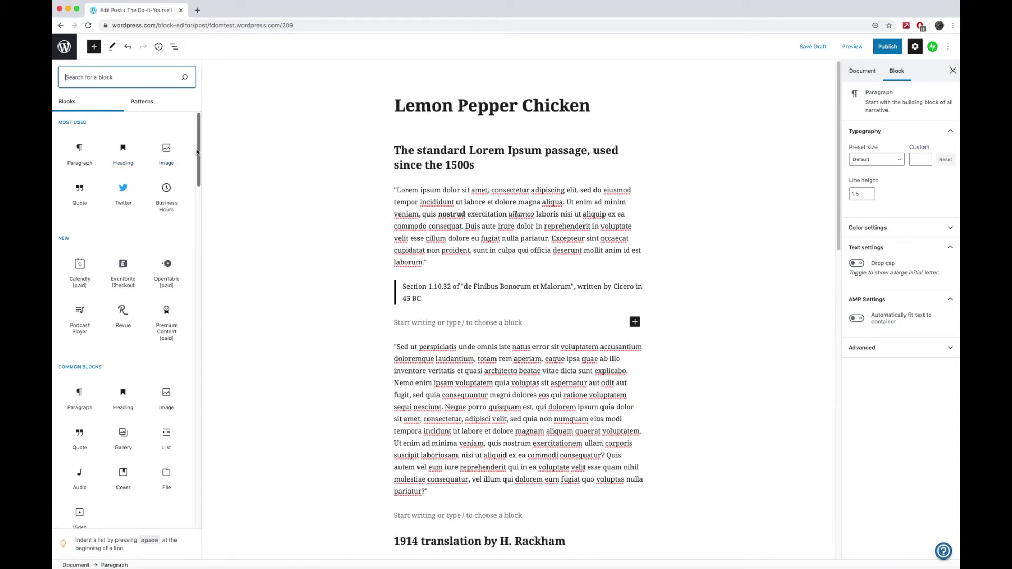
drag(199, 154, 199, 194)
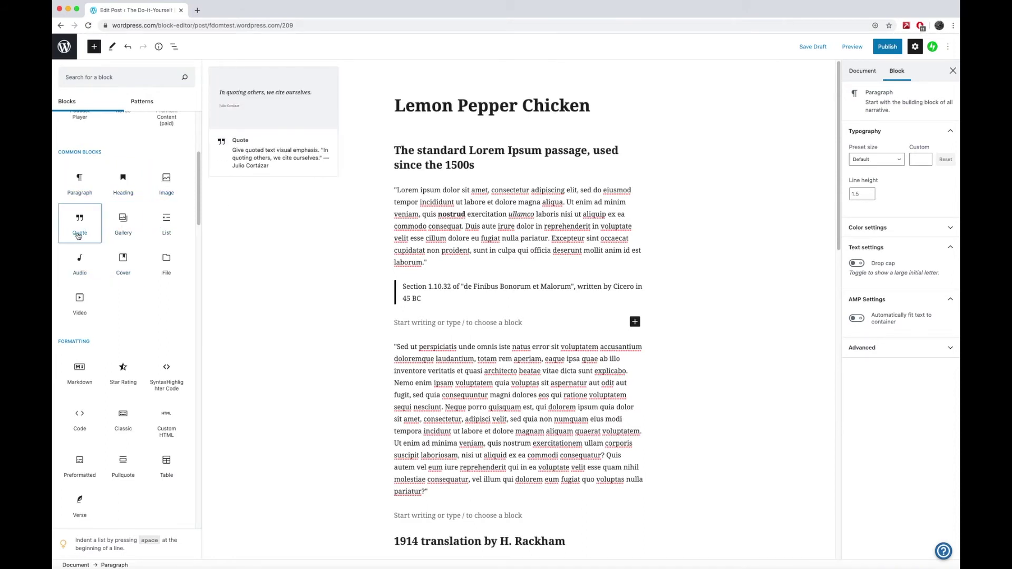
drag(199, 220, 200, 295)
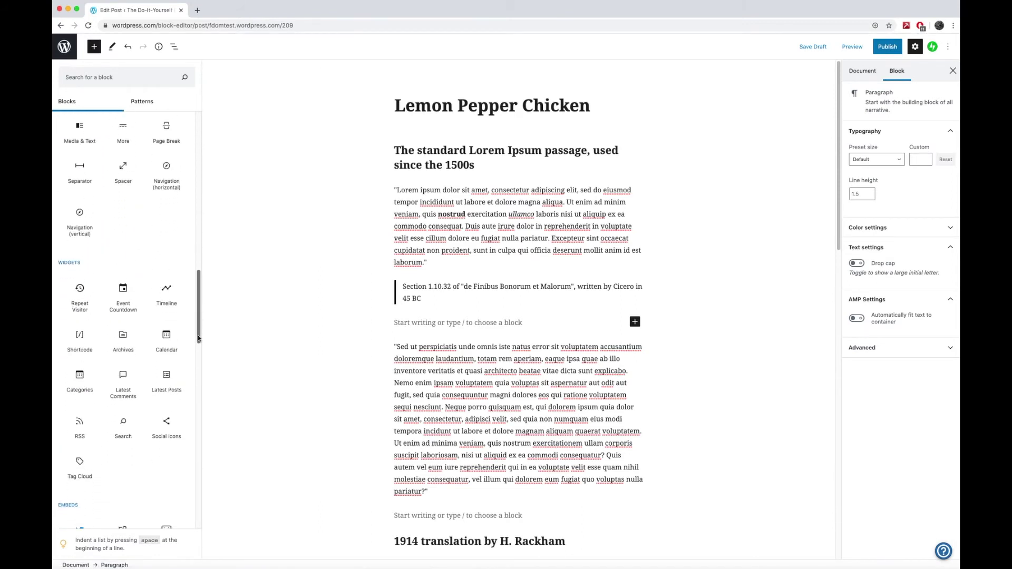
drag(198, 338, 205, 149)
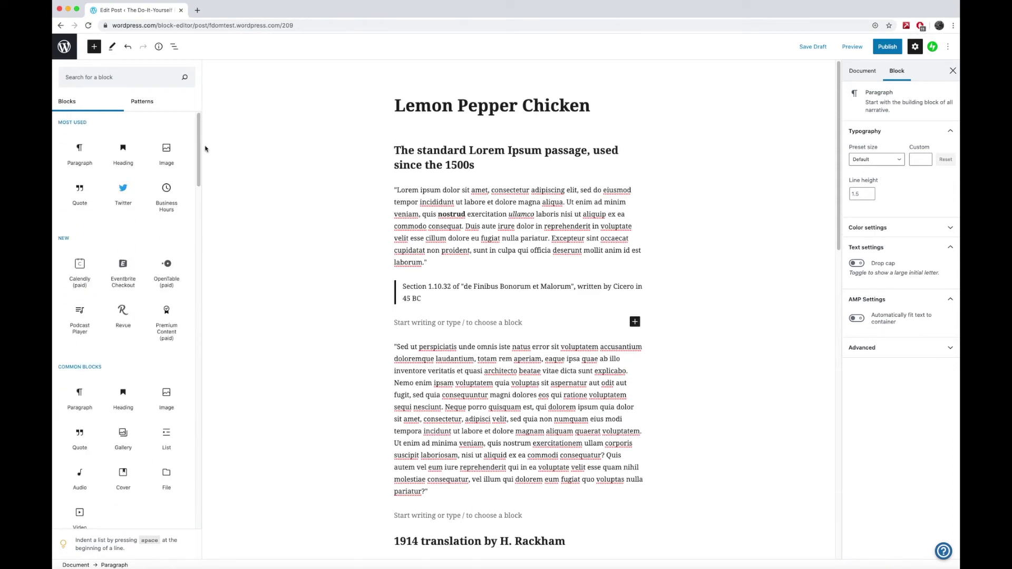
mouse_move(107, 284)
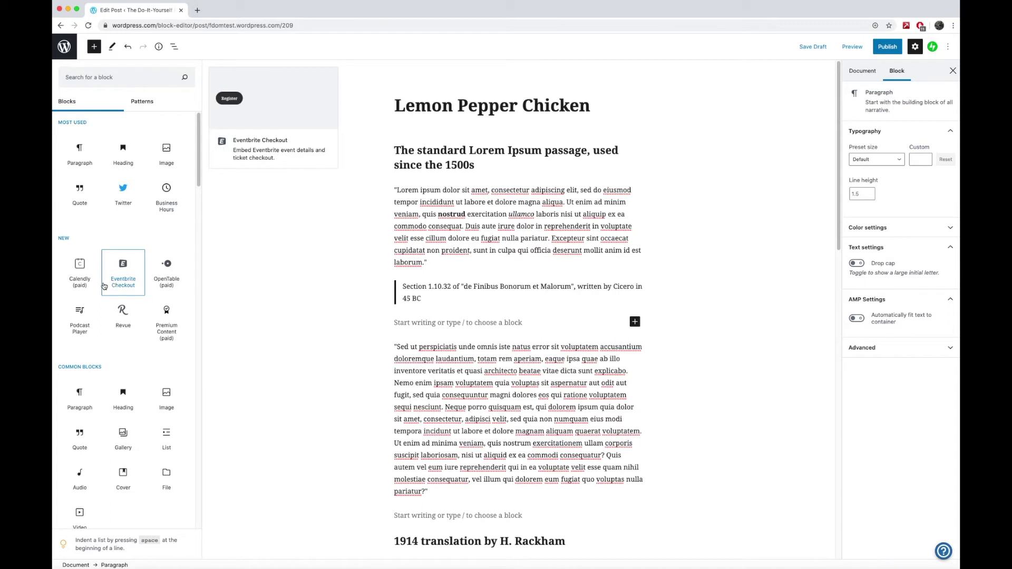
mouse_move(155, 389)
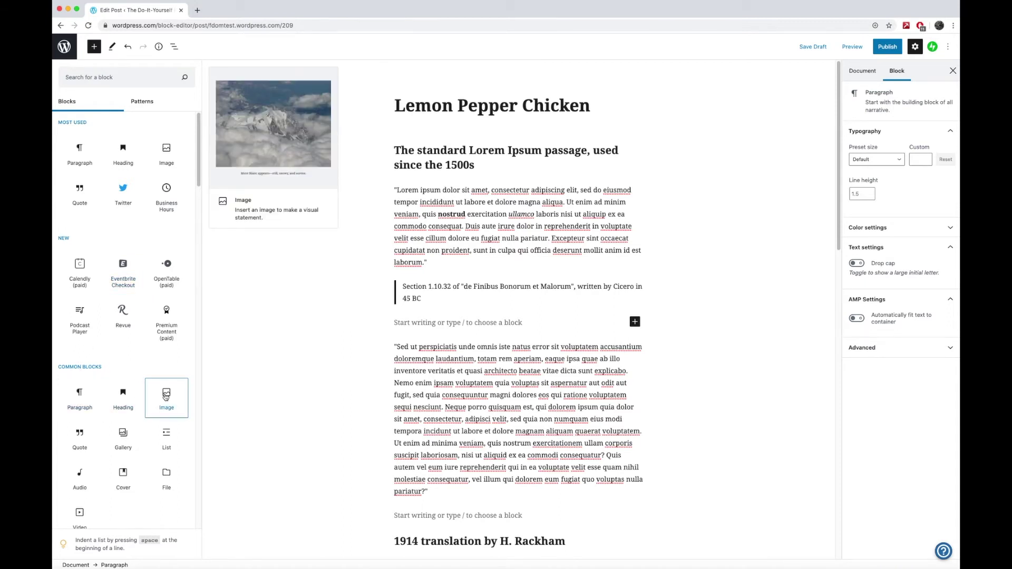
- Insert an Image block and upload the overhead food photo from Downloads
click(166, 396)
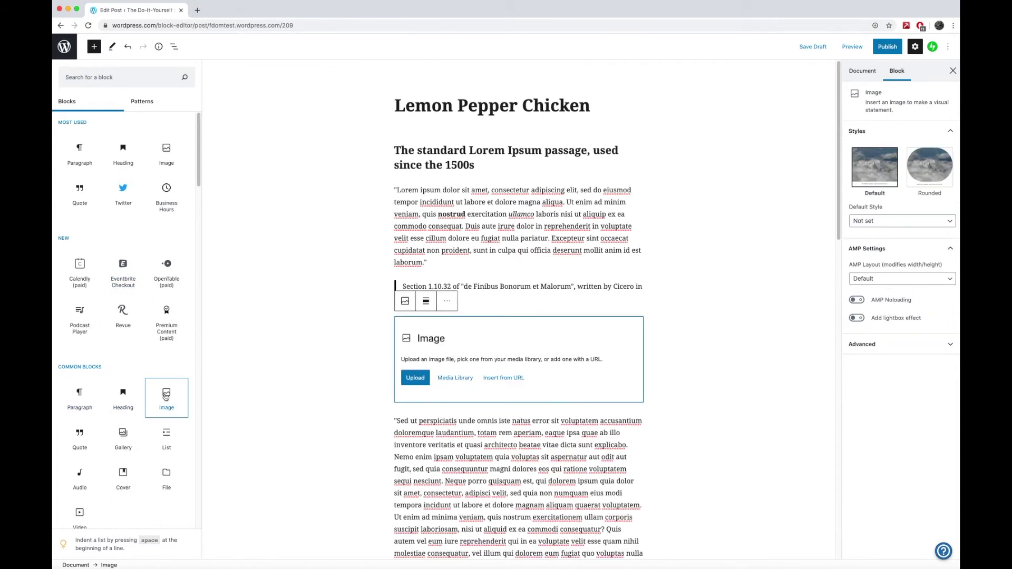
click(425, 304)
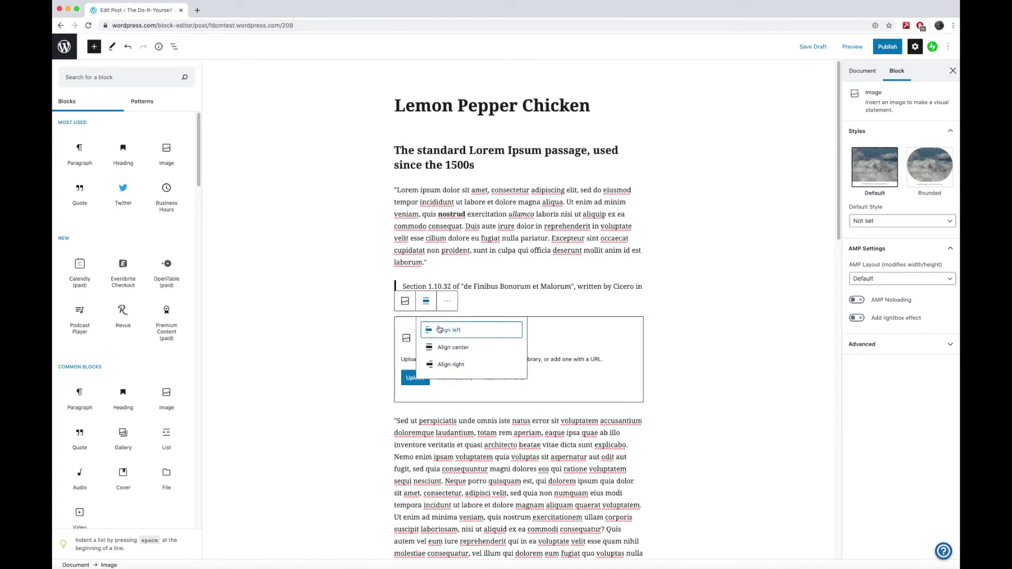
click(426, 375)
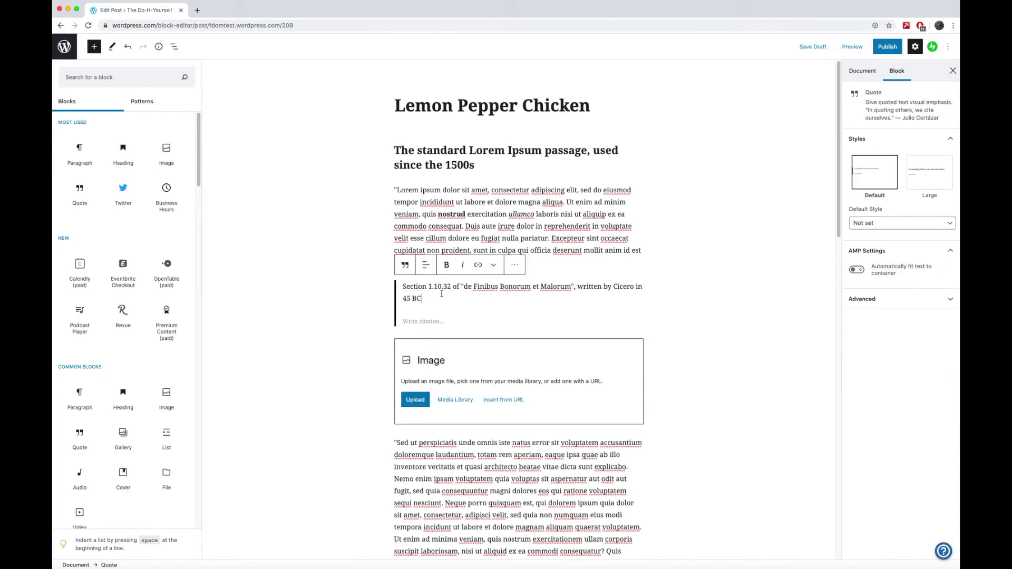
click(417, 397)
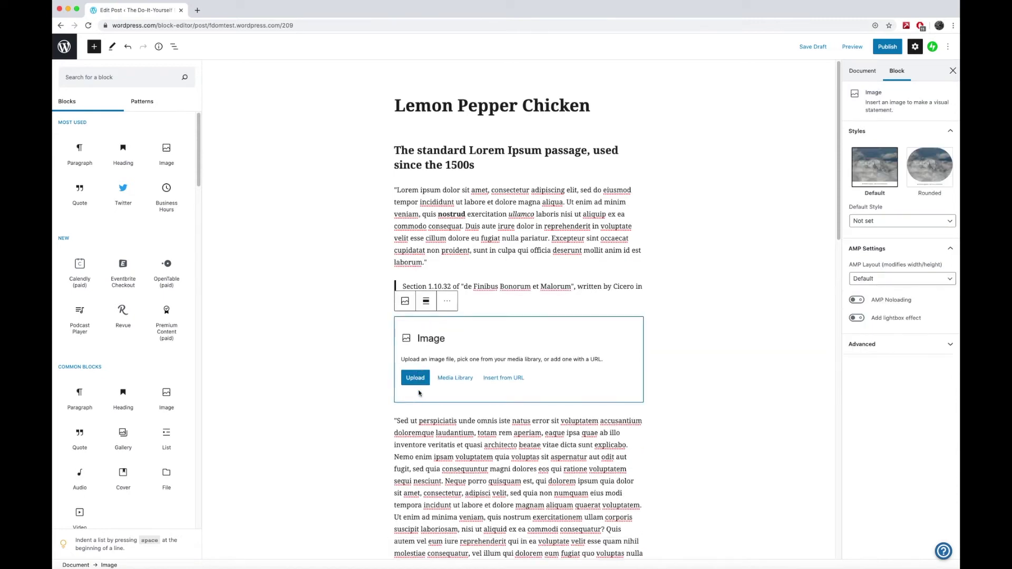
click(443, 117)
key(space)
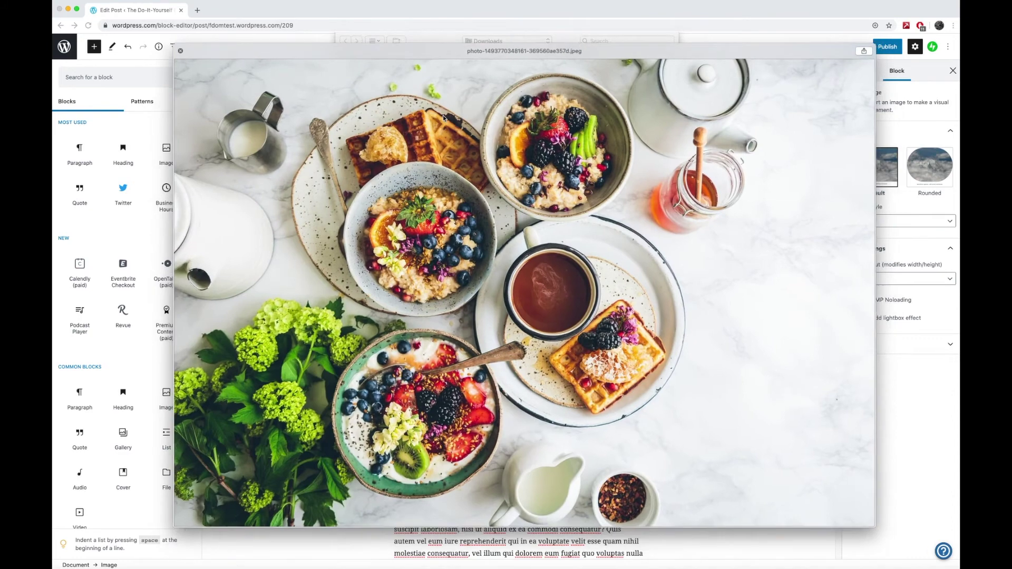
key(space)
click(657, 216)
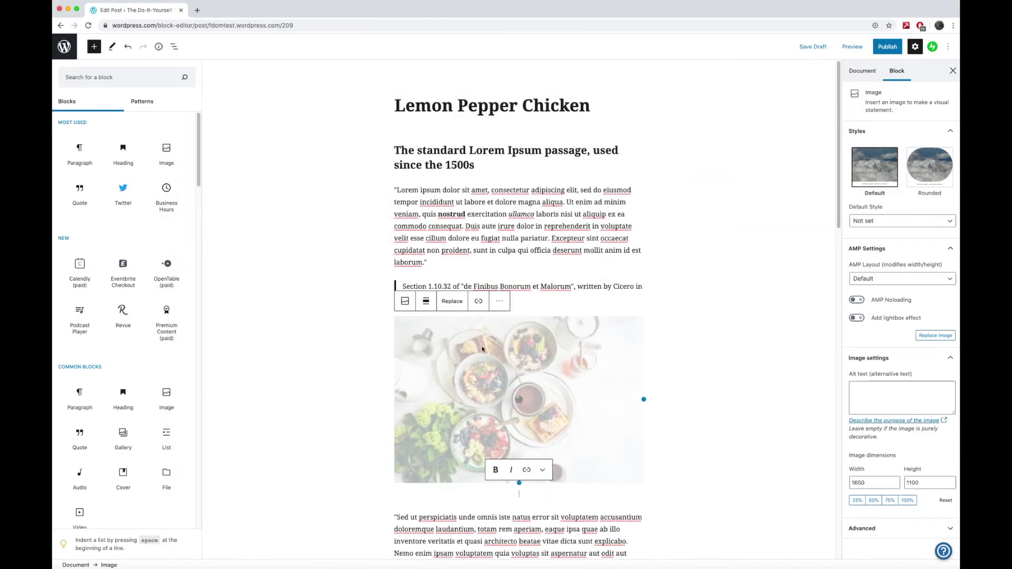
- Caption the food photo 'Image from pixabay.com'
scroll(482, 348, down, 1)
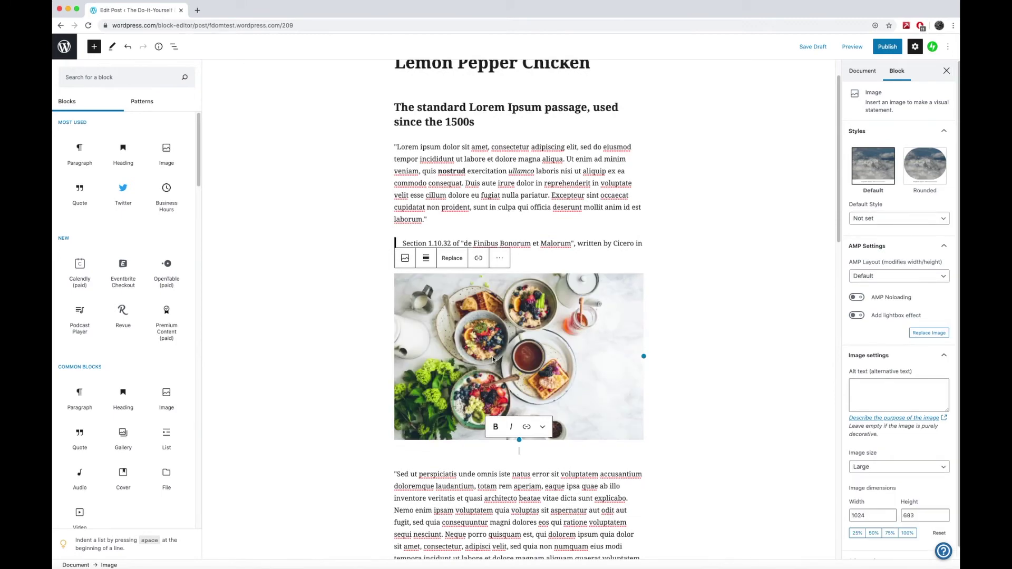
scroll(492, 359, down, 2)
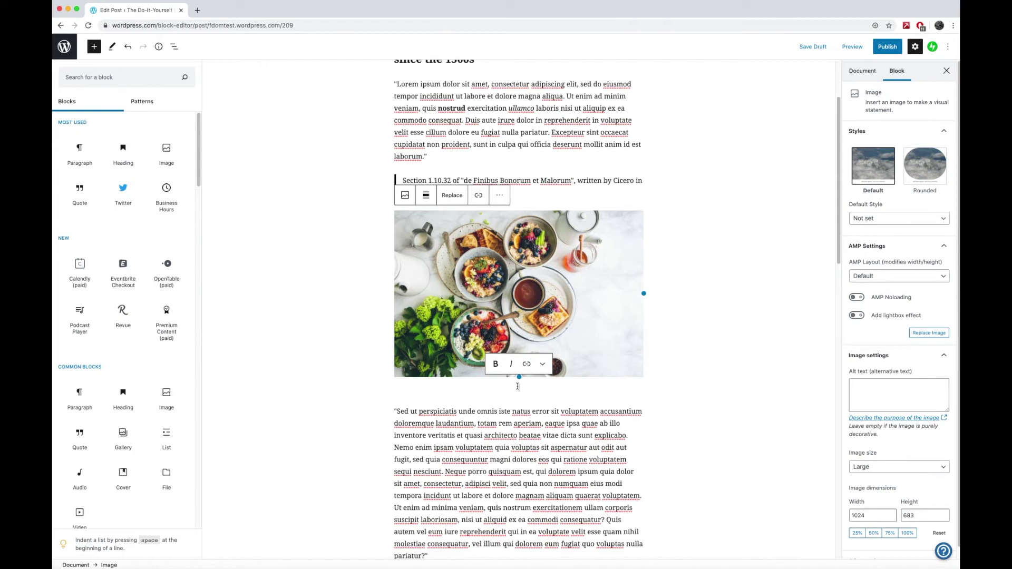
click(519, 388)
text(Imag)
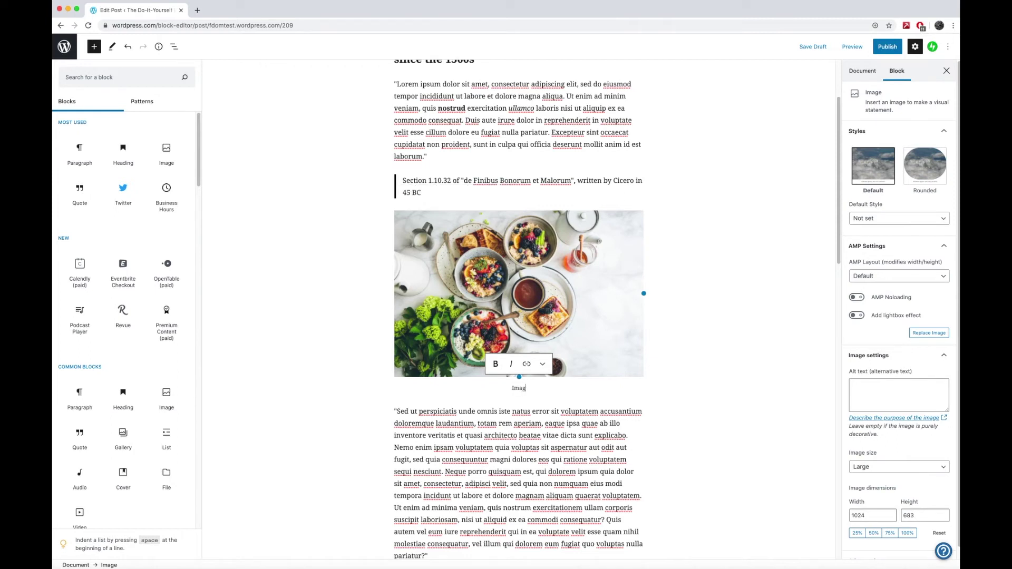
text(e from pixabay.com)
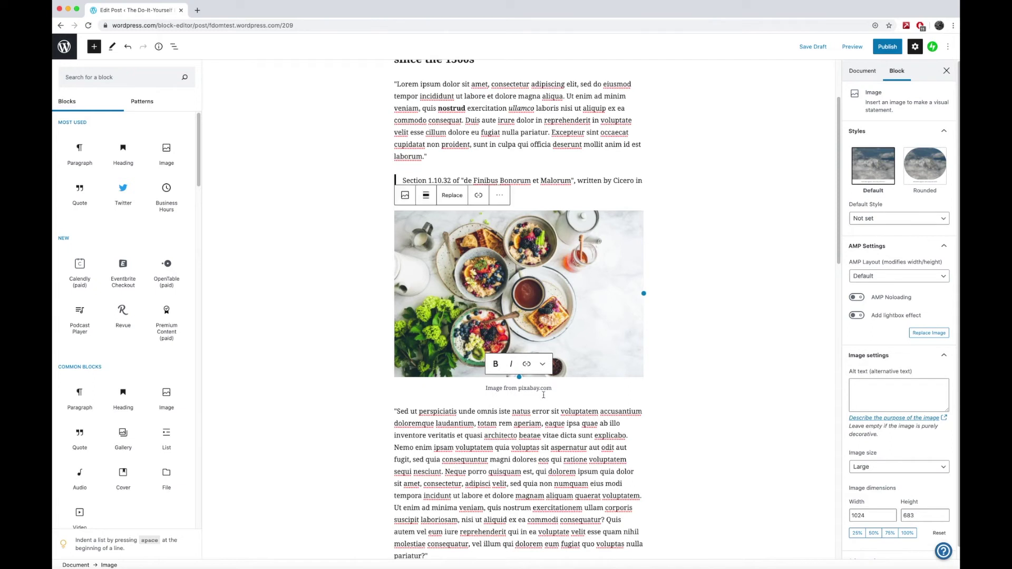
drag(519, 388, 546, 386)
drag(485, 388, 558, 387)
- Pick an alignment for the food photo from the block toolbar
click(478, 303)
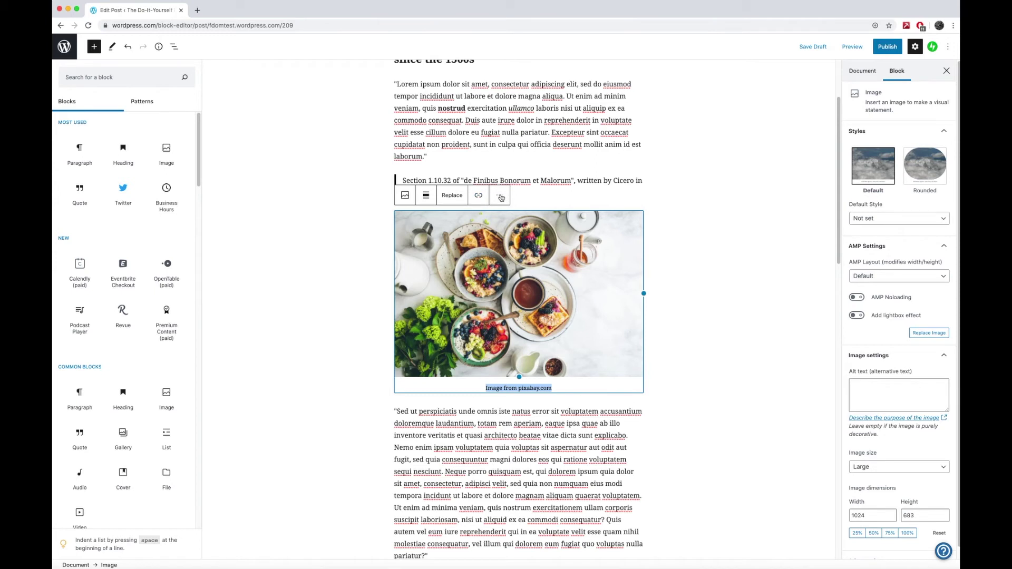
click(425, 194)
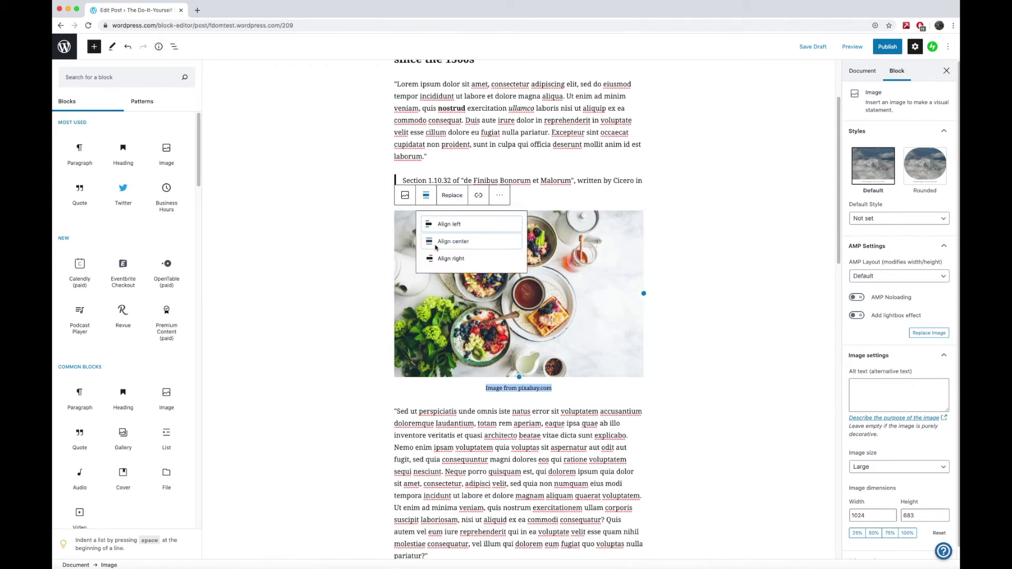
click(422, 230)
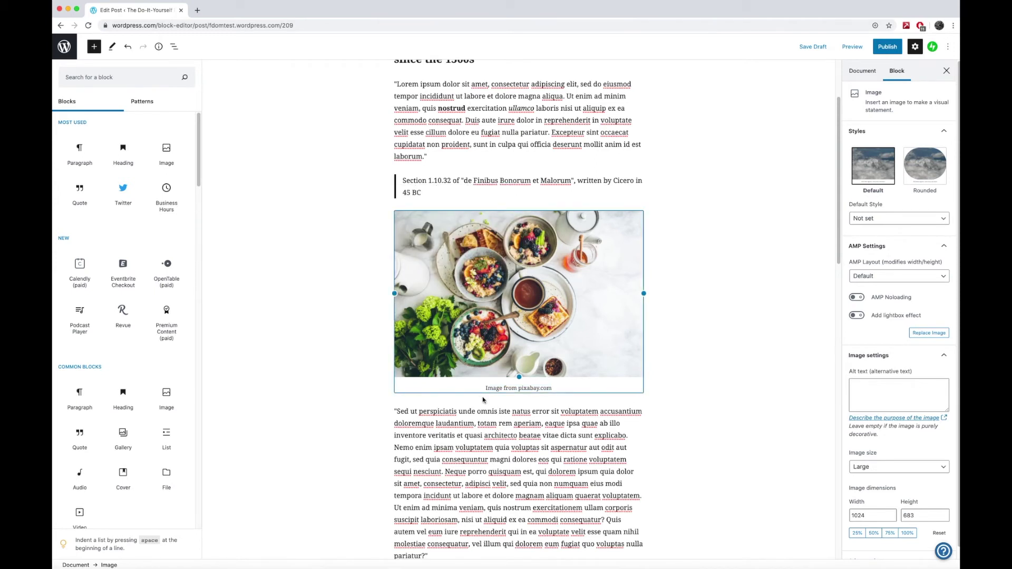
- Put the cursor at the end of the repellat paragraph above the 1914 translation heading
click(519, 399)
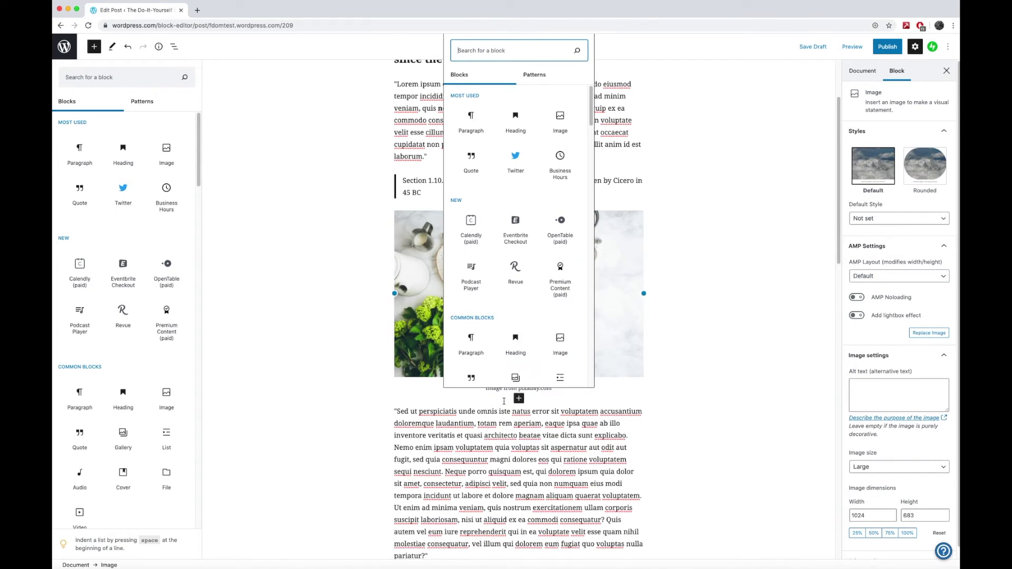
click(425, 378)
scroll(425, 377, up, 3)
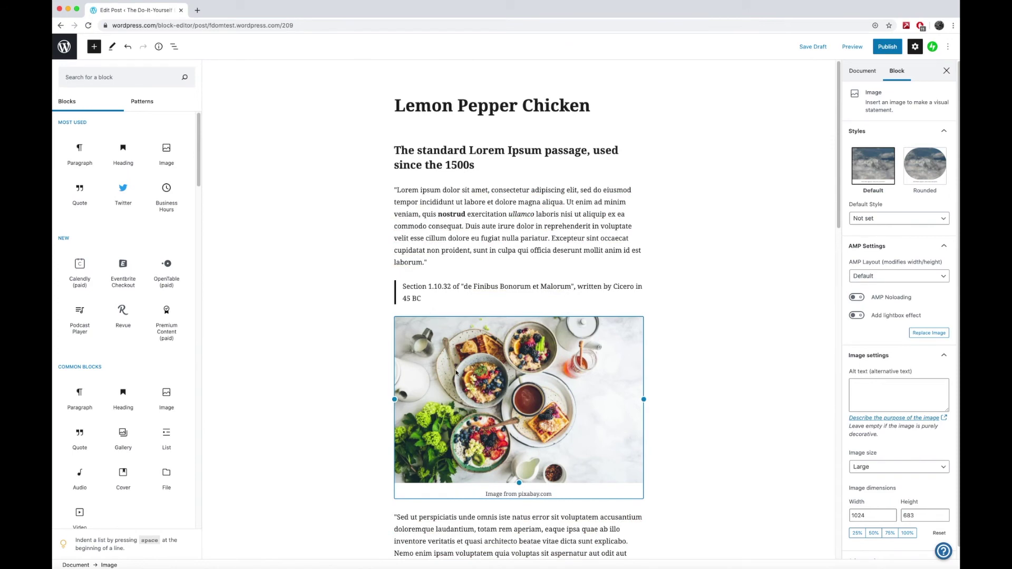
scroll(456, 372, down, 5)
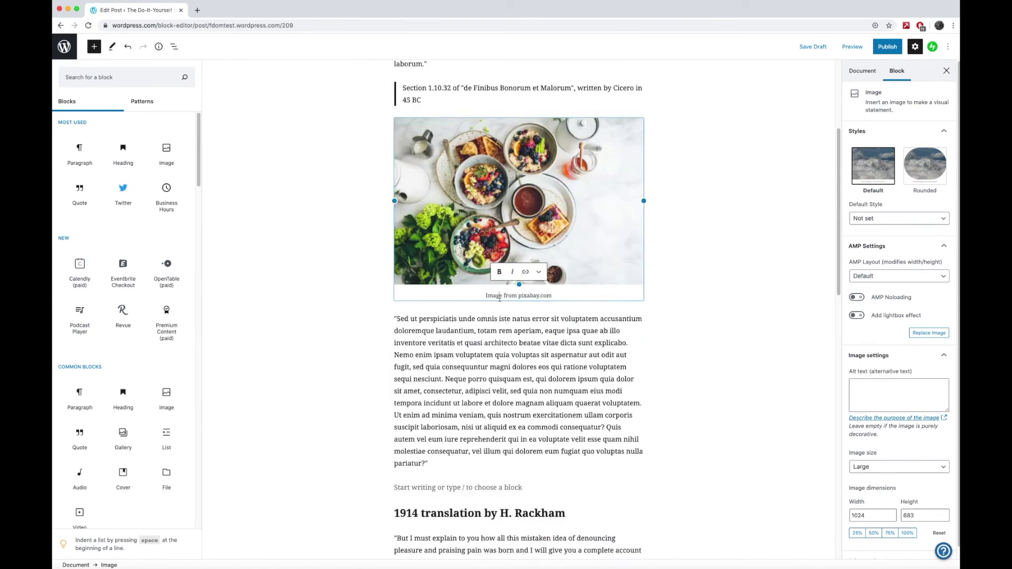
scroll(499, 298, down, 7)
click(527, 119)
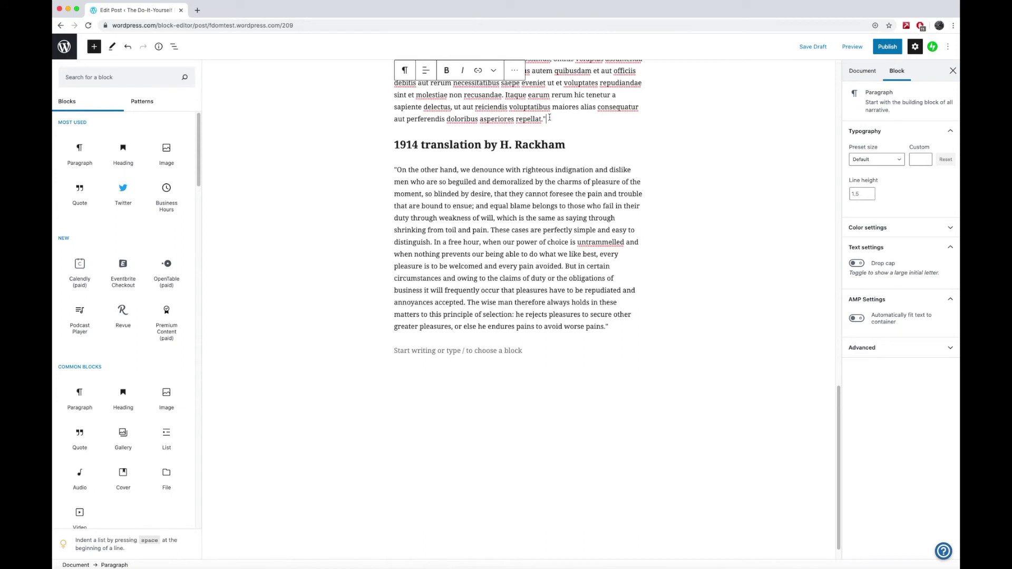
click(196, 10)
- Copy the lie detector test video's YouTube URL and paste it into the post as an embed
text(youtube.com/watch?v=IvAMfzzssUY)
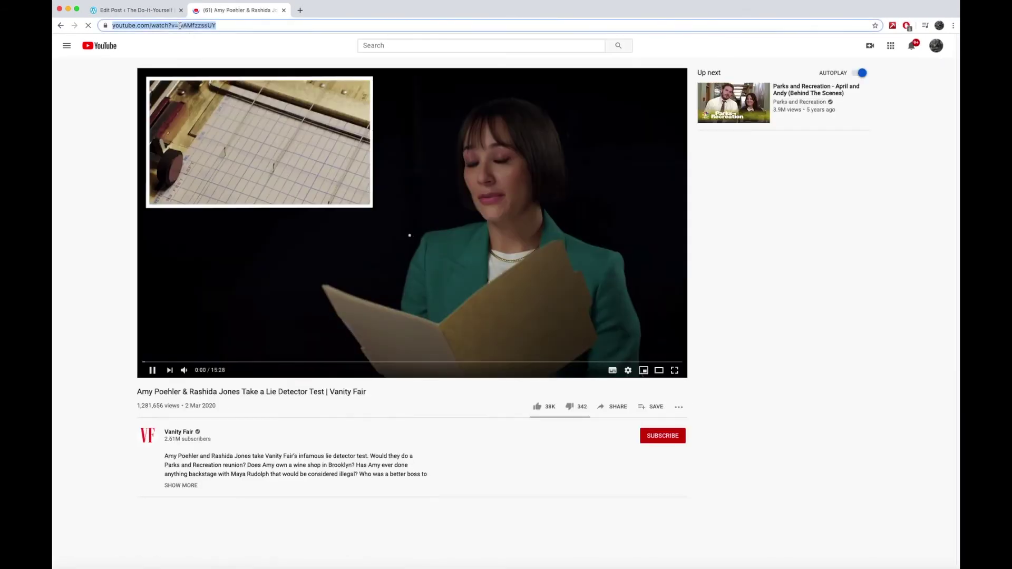
click(262, 157)
click(275, 25)
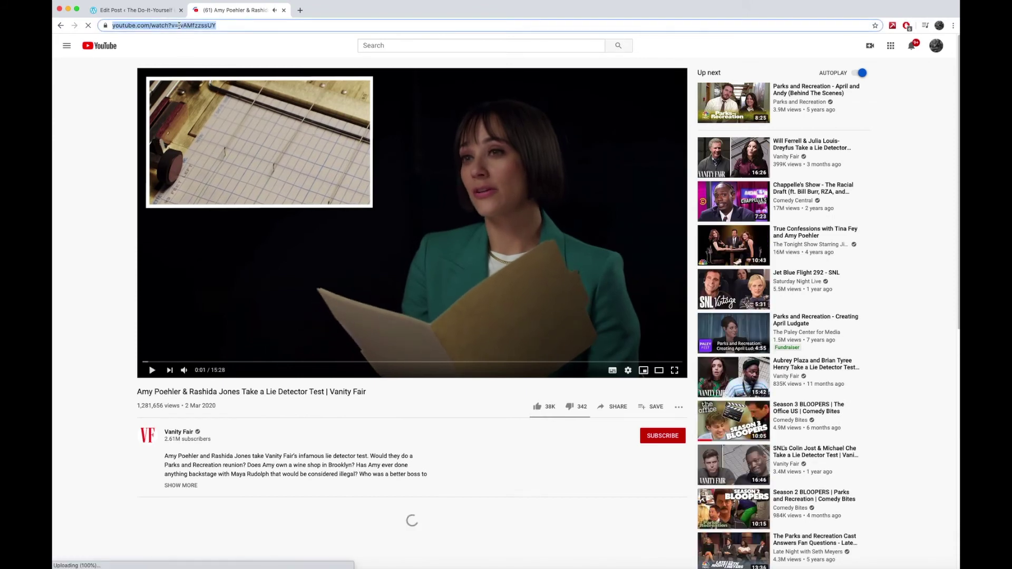
click(282, 10)
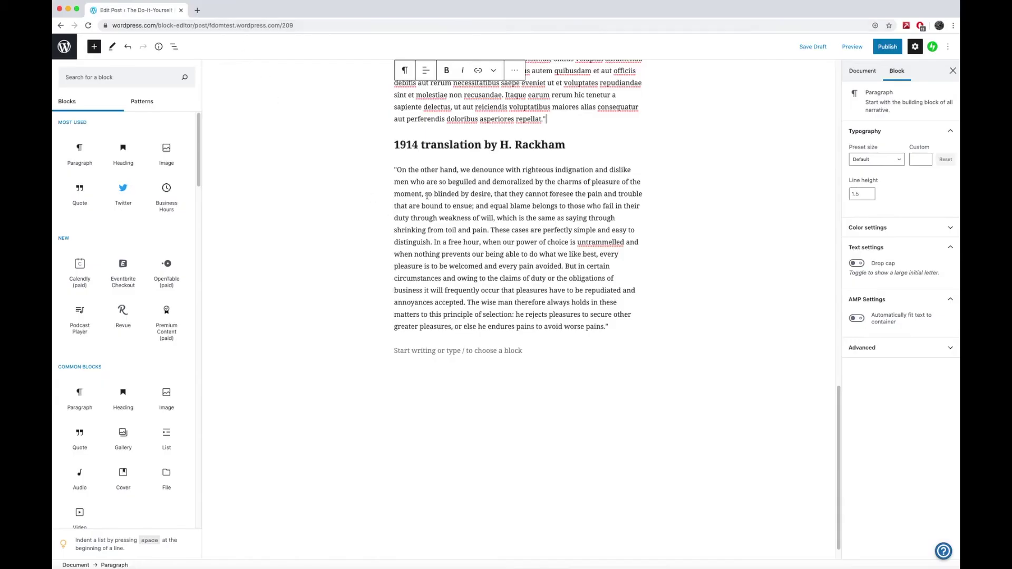
key(Return)
key(super+v)
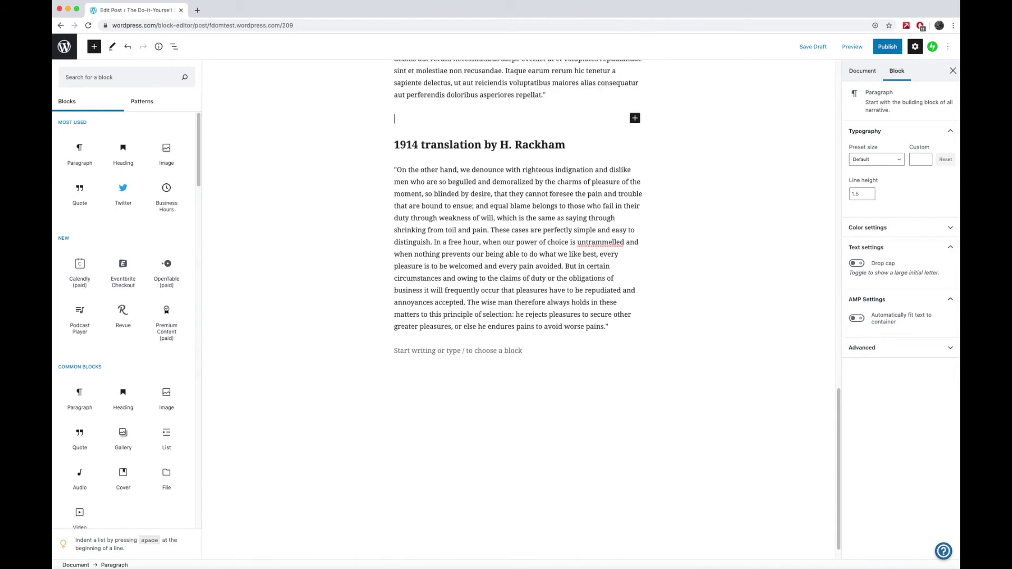
scroll(522, 276, up, 2)
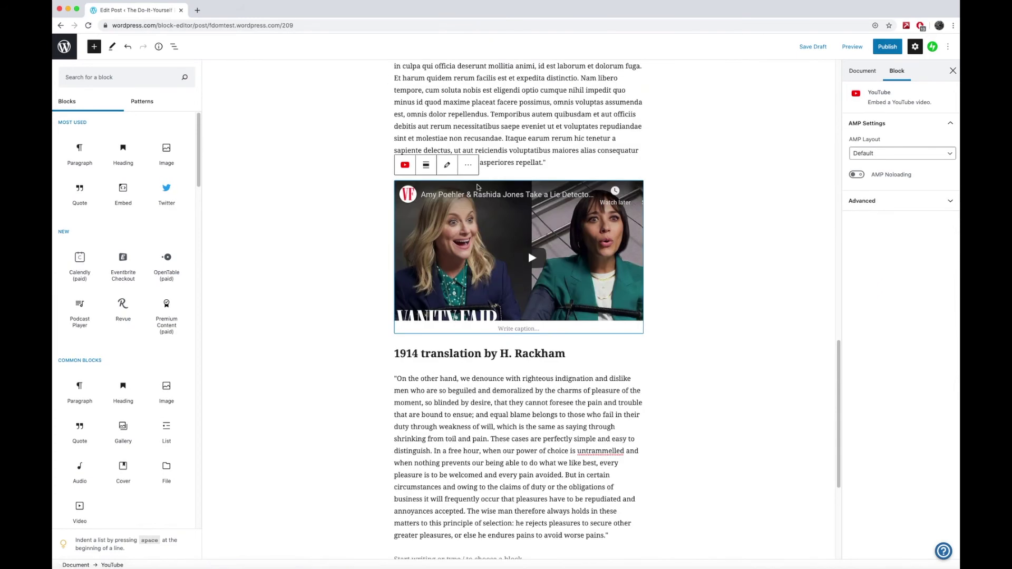
- Review the post from the title down, then show its Document settings
scroll(481, 200, up, 3)
scroll(481, 200, up, 8)
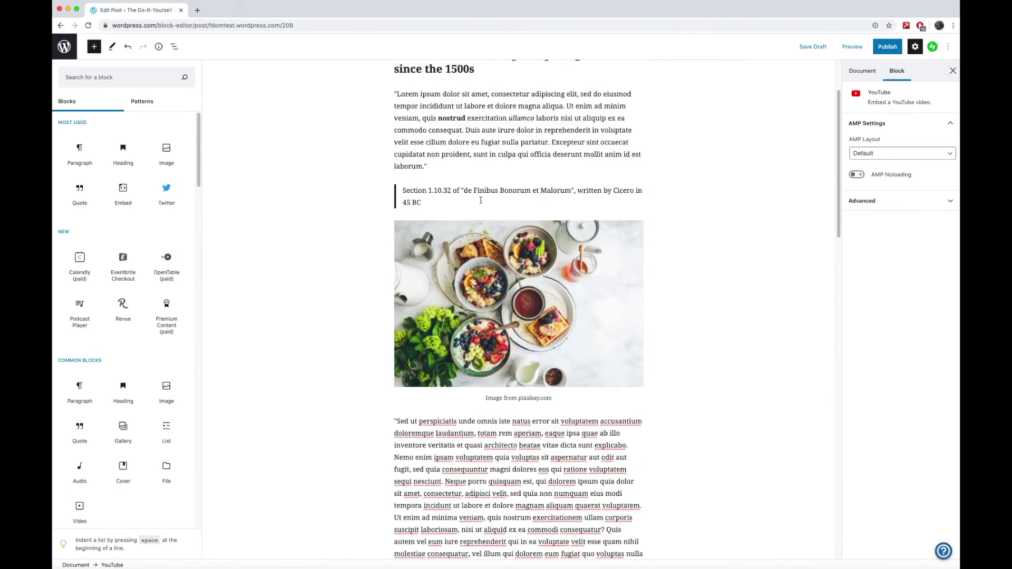
scroll(480, 201, down, 10)
scroll(480, 200, up, 10)
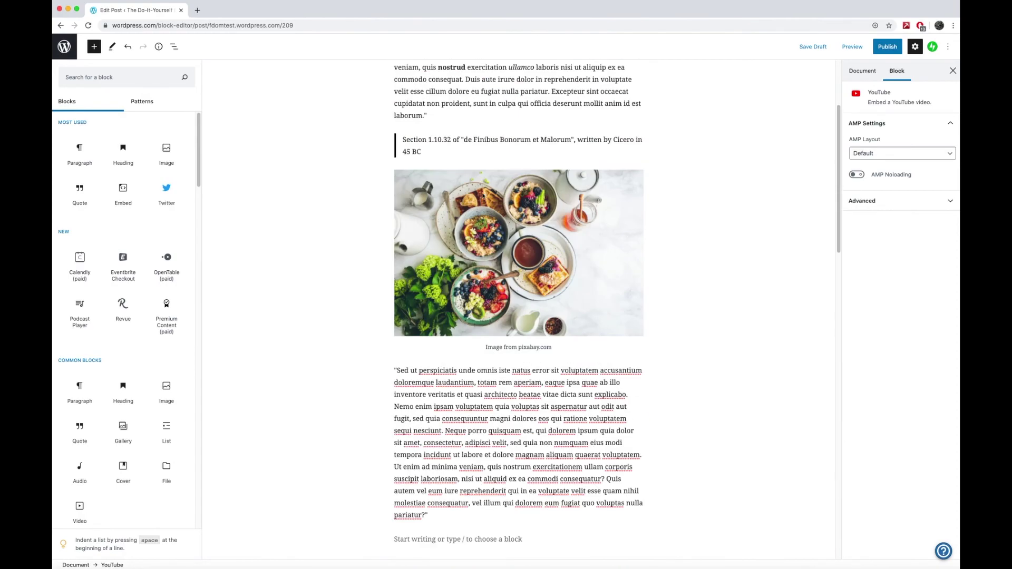
scroll(482, 190, up, 5)
click(476, 166)
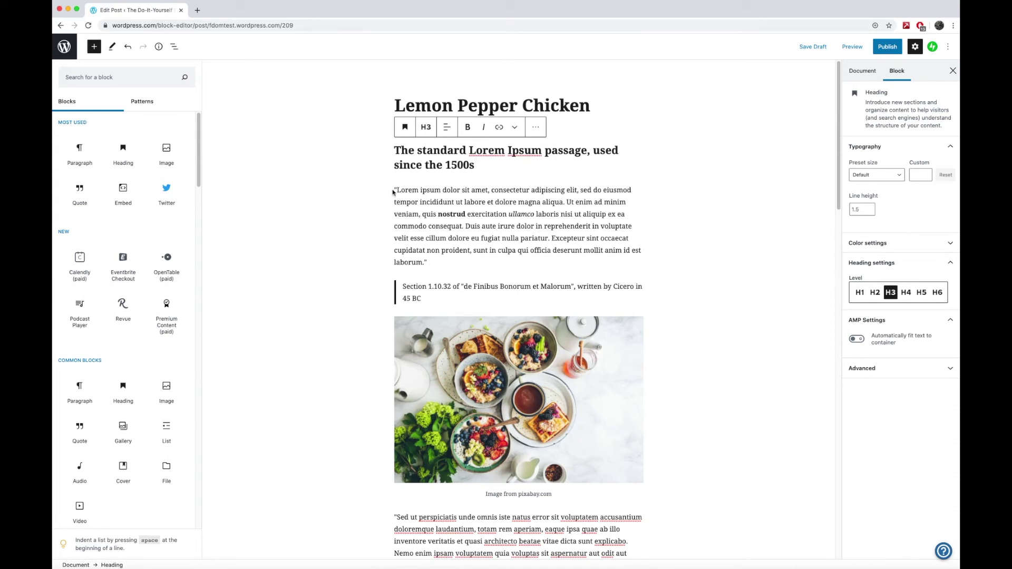
drag(392, 193, 429, 249)
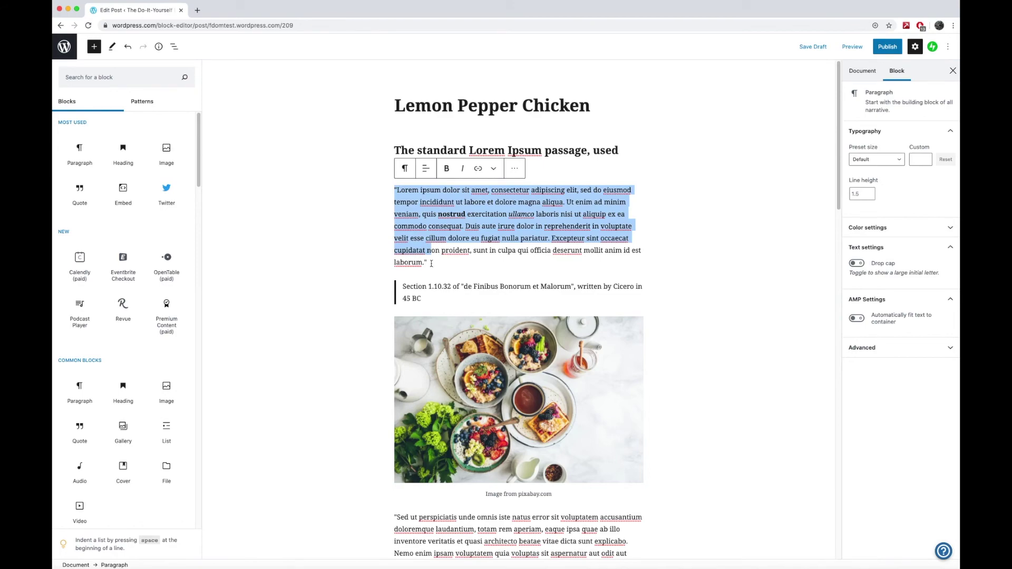
scroll(468, 291, down, 8)
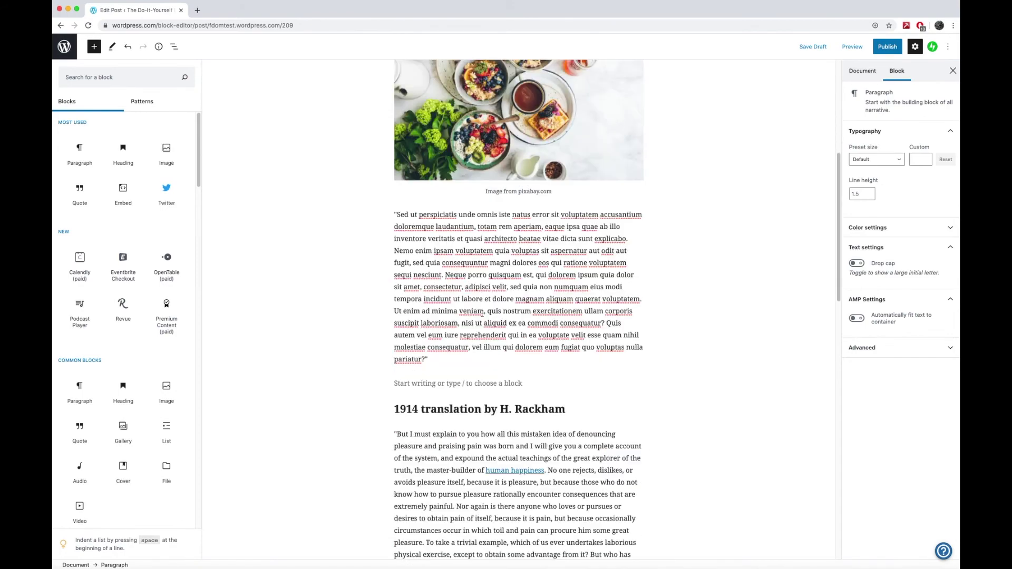
click(500, 281)
scroll(500, 283, up, 8)
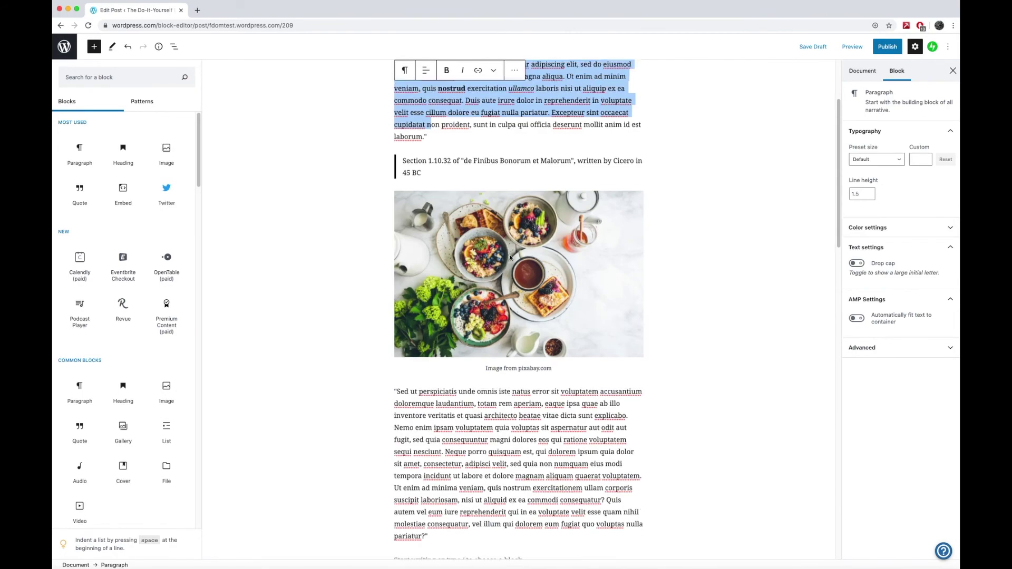
click(862, 74)
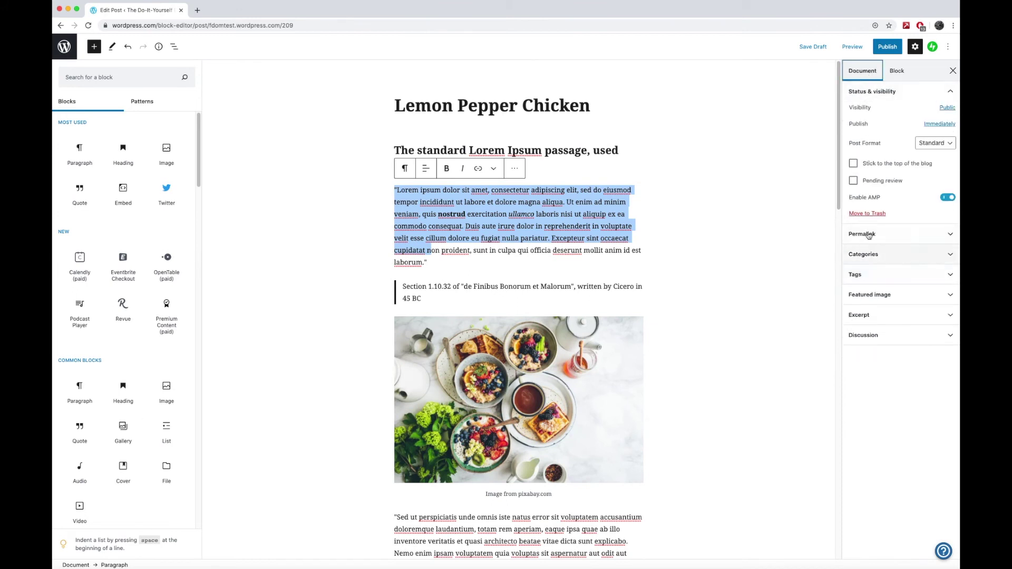
click(947, 109)
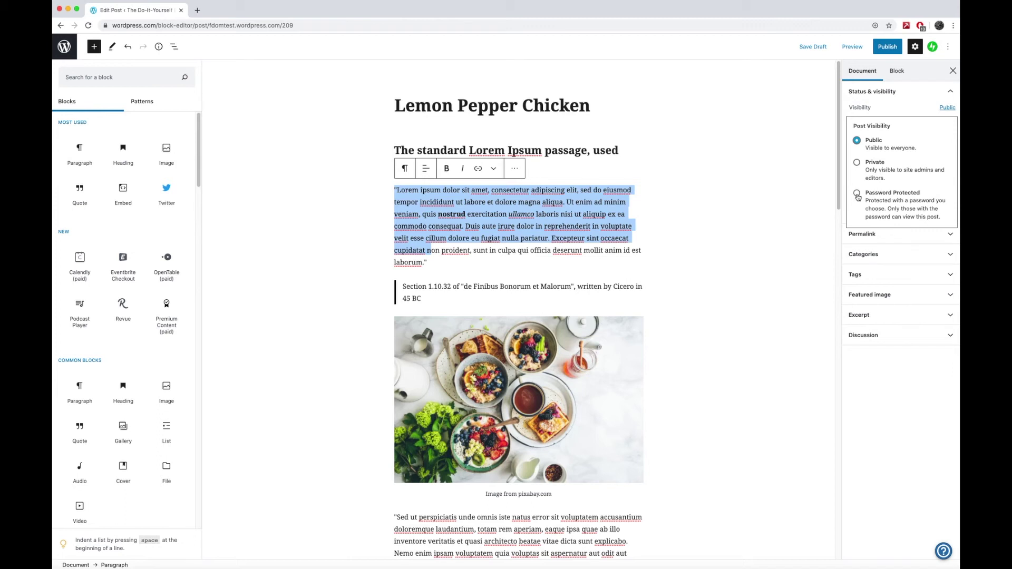
click(891, 112)
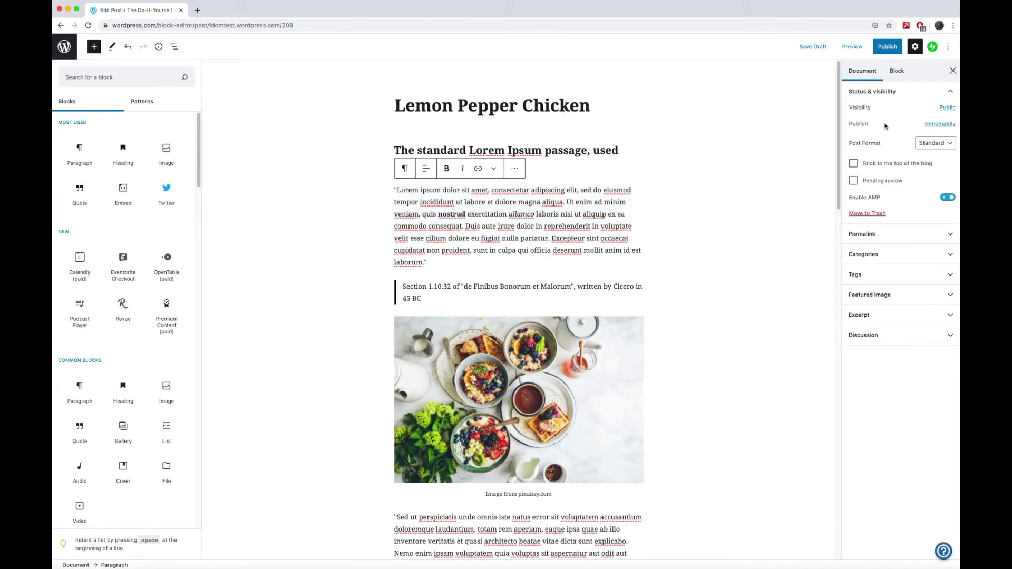
click(930, 126)
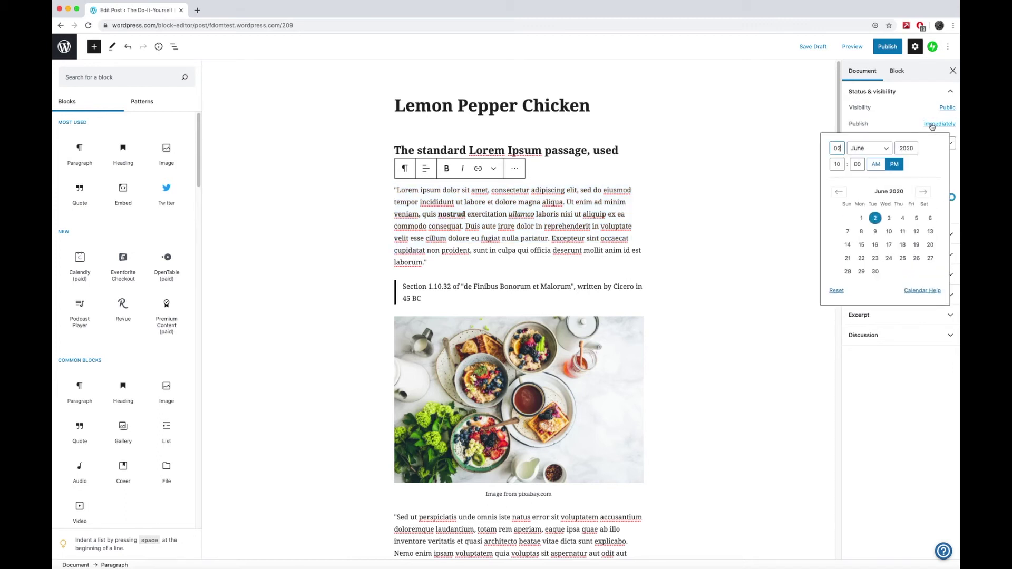
click(863, 150)
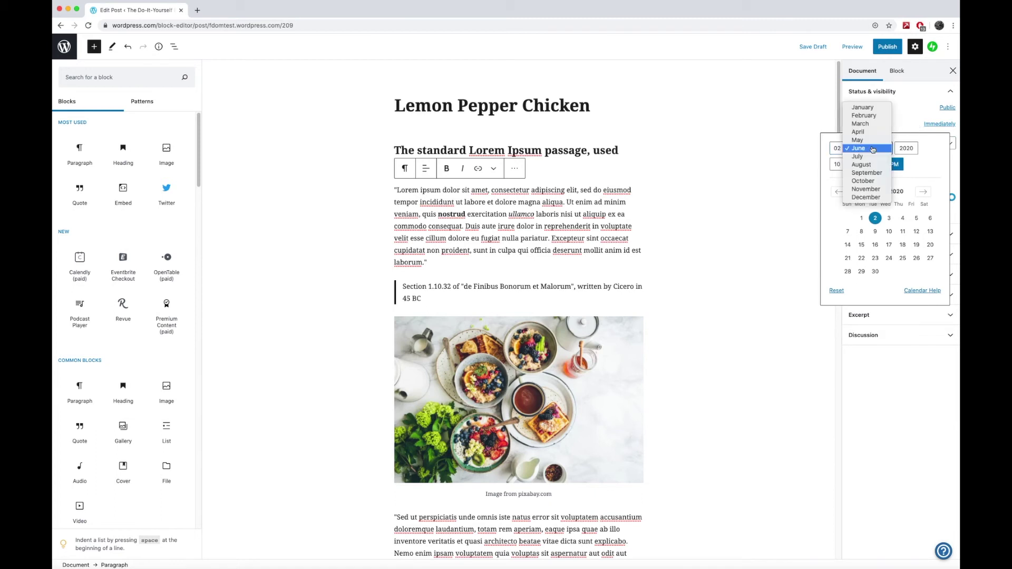
click(837, 151)
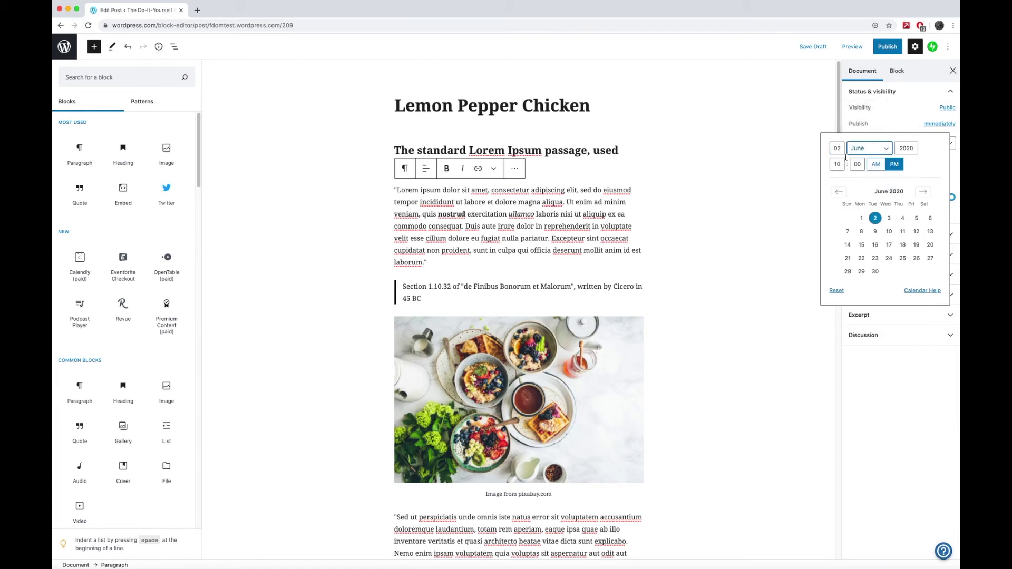
click(892, 119)
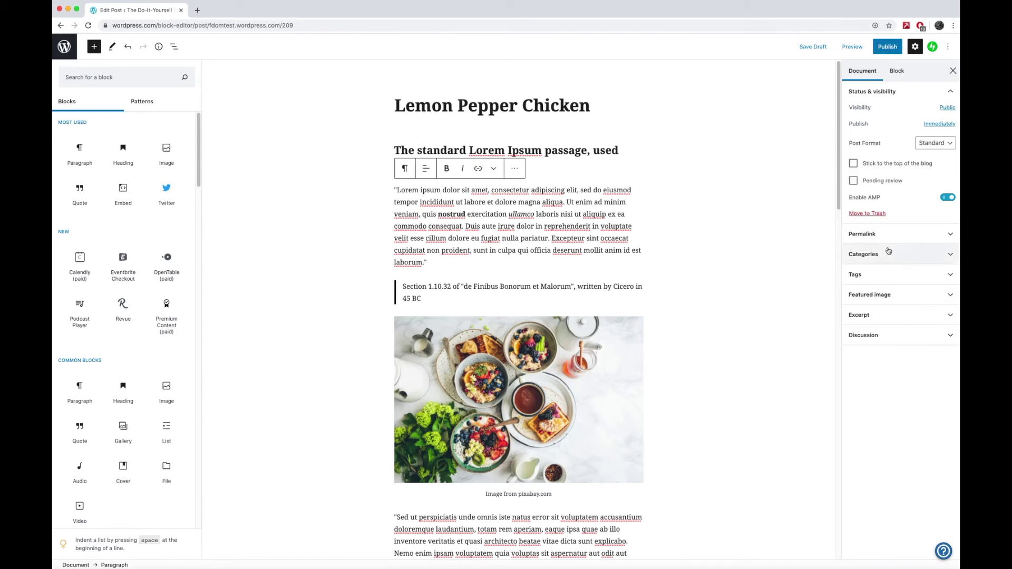
- Expand the Permalink settings and select the URL slug lemon-pepper-chicken
click(872, 238)
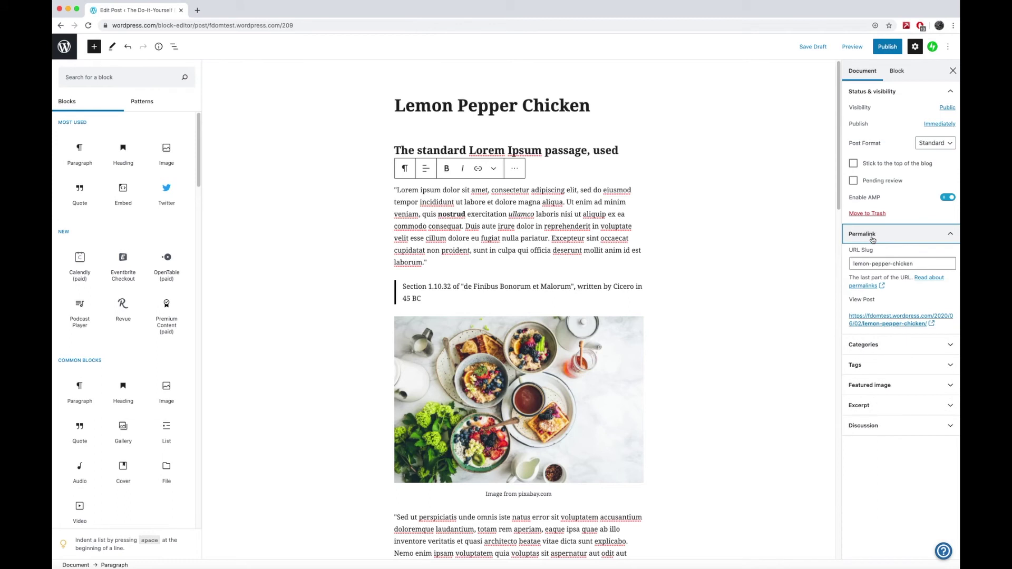
drag(926, 263, 854, 264)
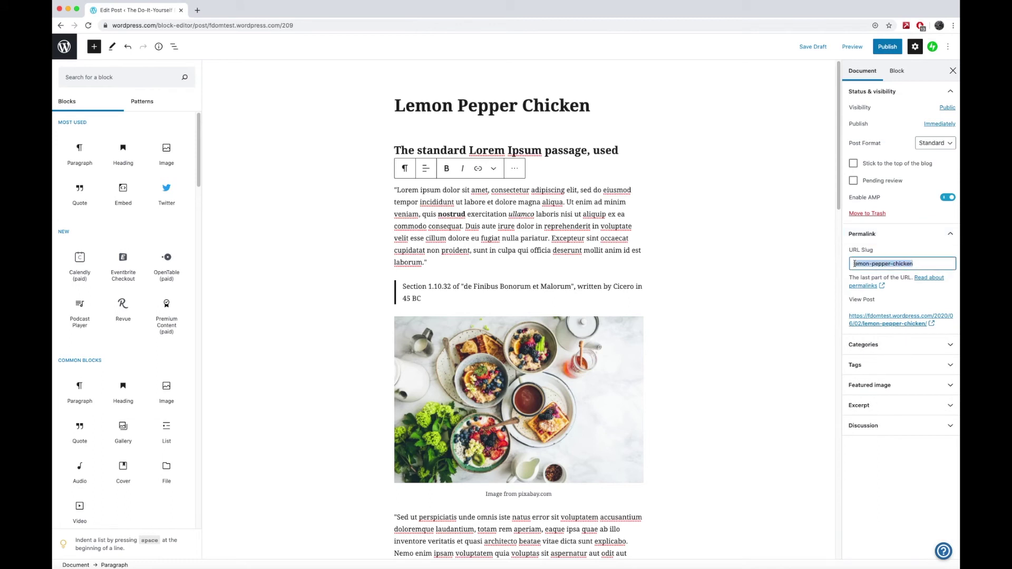
click(880, 260)
- Open the live post in a background tab, then expand the Categories and Featured image panels
super+click(891, 320)
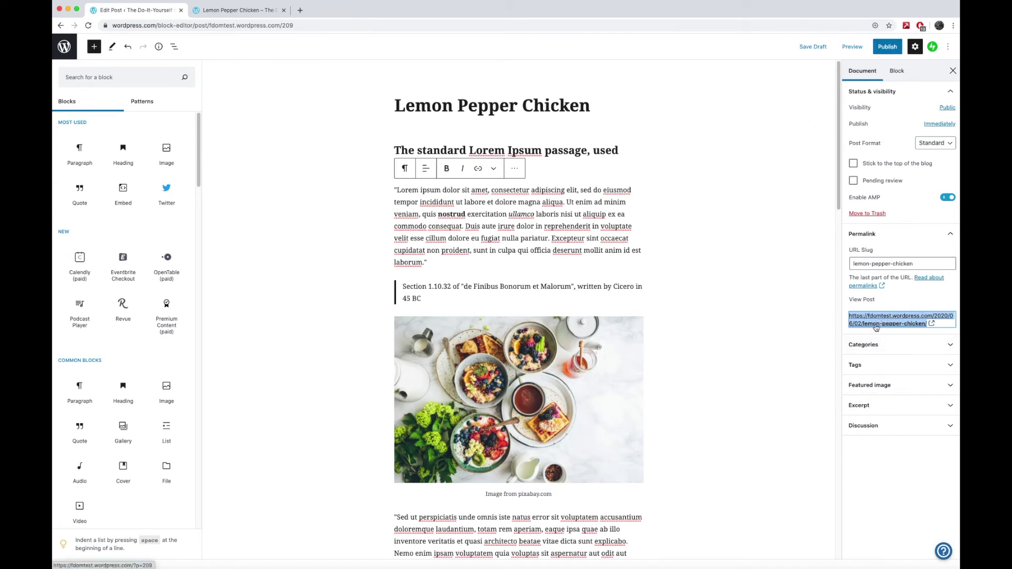
click(881, 346)
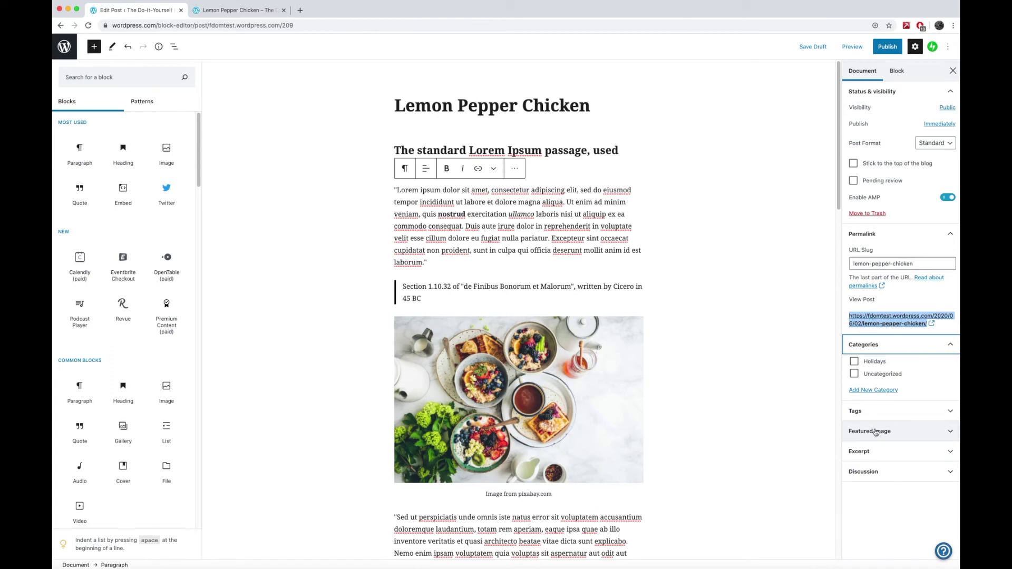
click(875, 432)
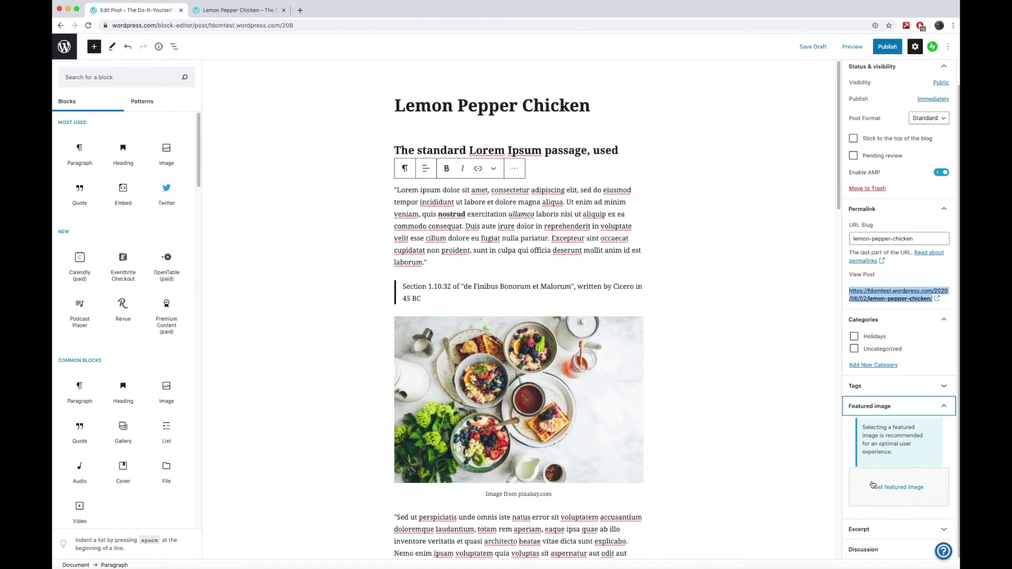
click(873, 486)
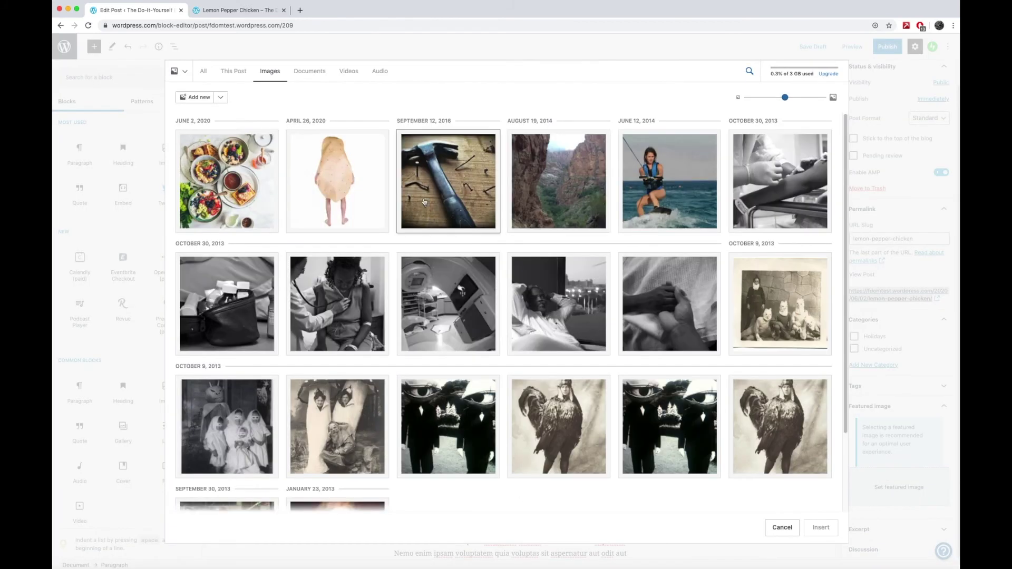
click(429, 174)
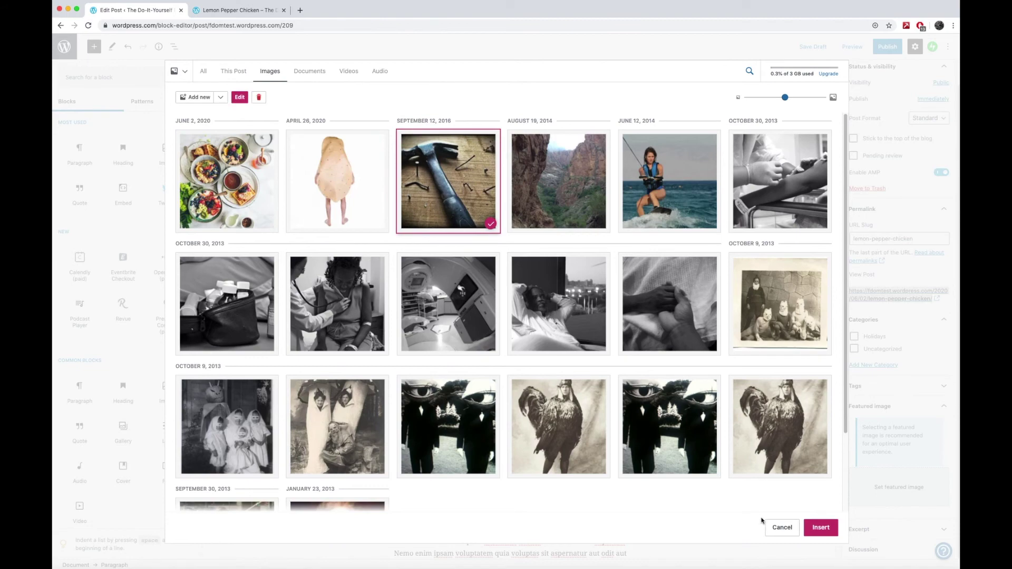
click(816, 527)
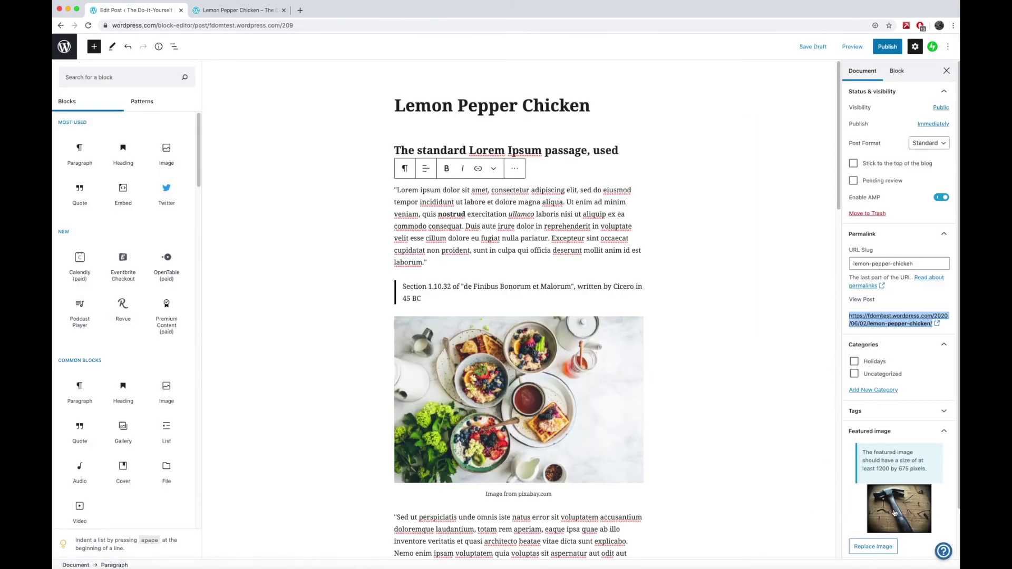
scroll(892, 499, down, 2)
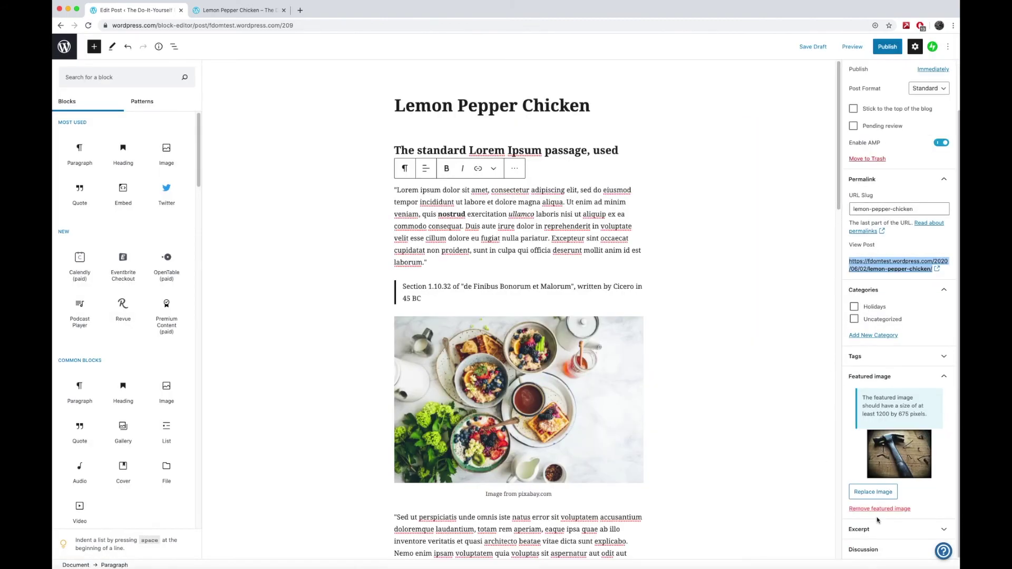
scroll(917, 263, up, 2)
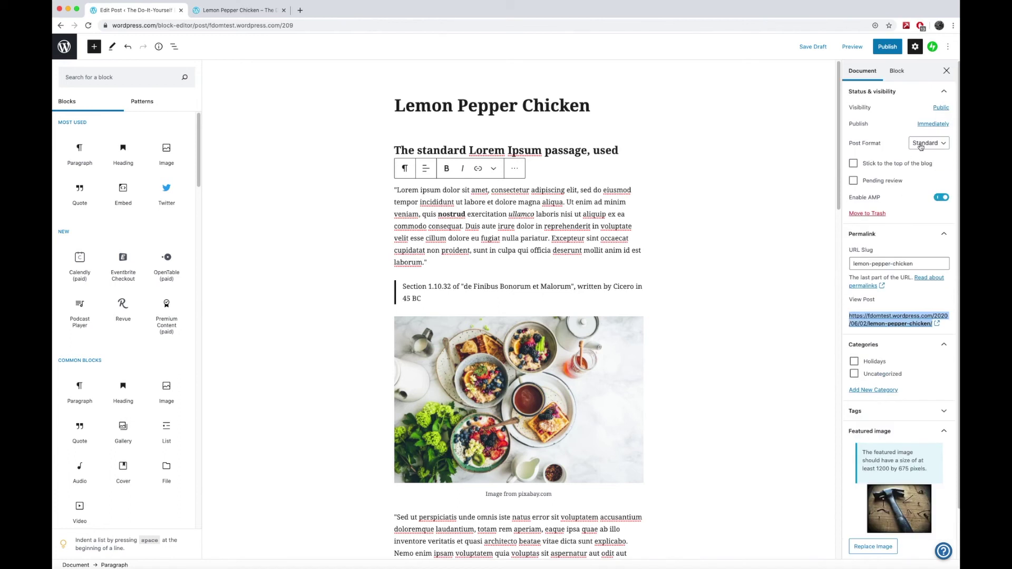
click(885, 47)
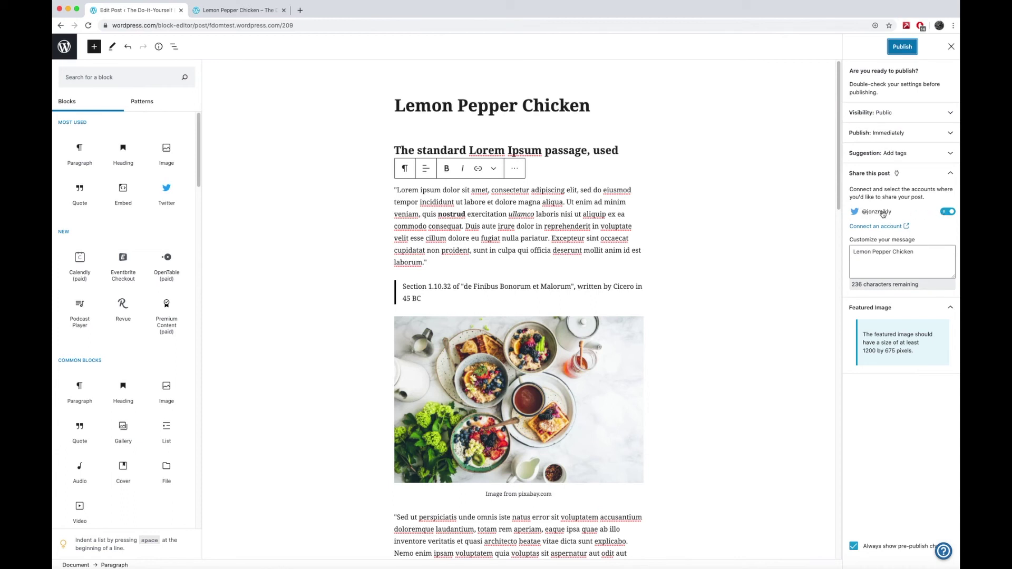
- Publish Lemon Pepper Chicken with Twitter sharing switched off, then select the post address
click(948, 211)
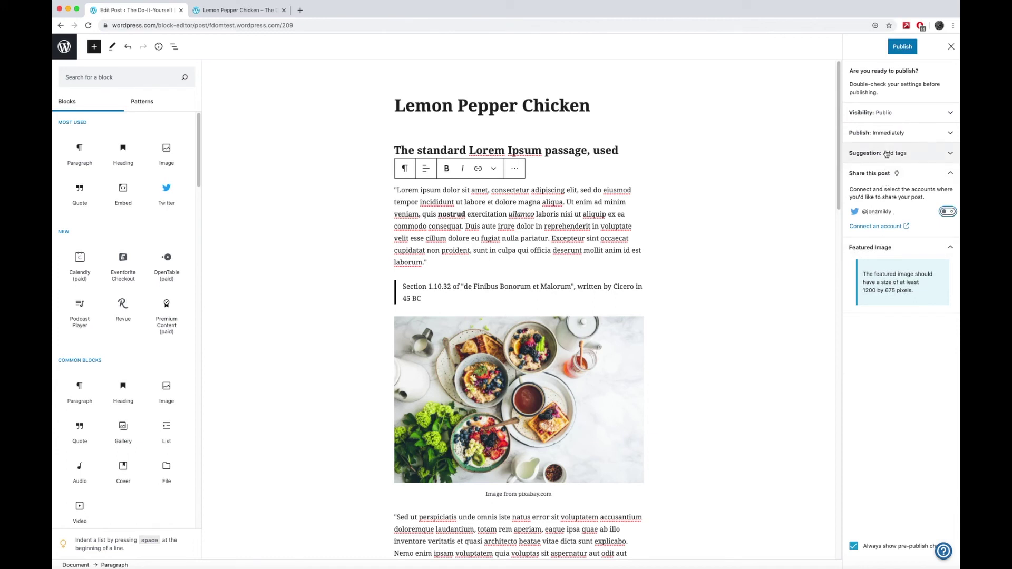
click(902, 48)
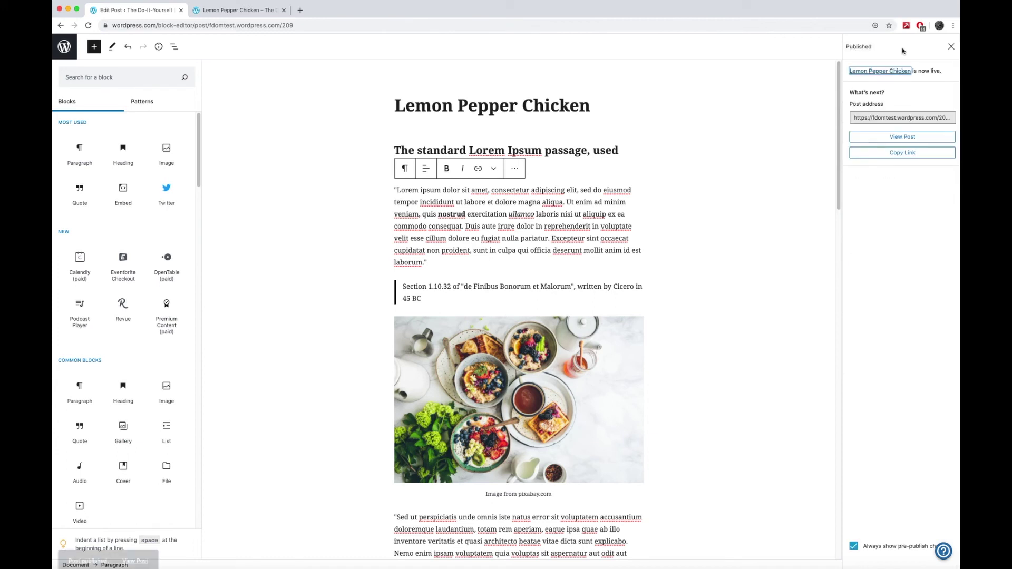
click(870, 117)
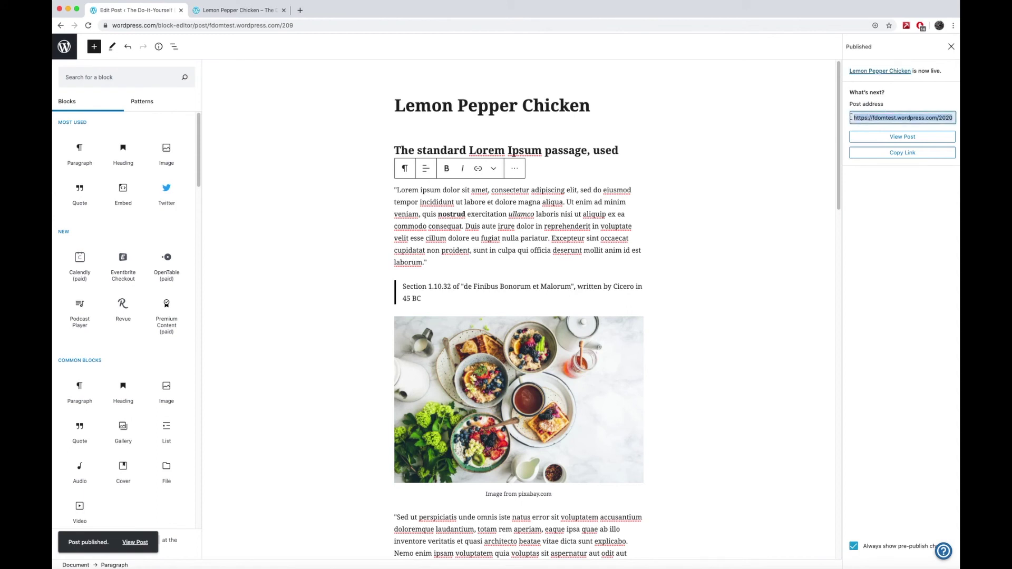
click(856, 121)
mouse_move(855, 118)
mouse_down()
mouse_move(955, 118)
mouse_move(852, 118)
mouse_up()
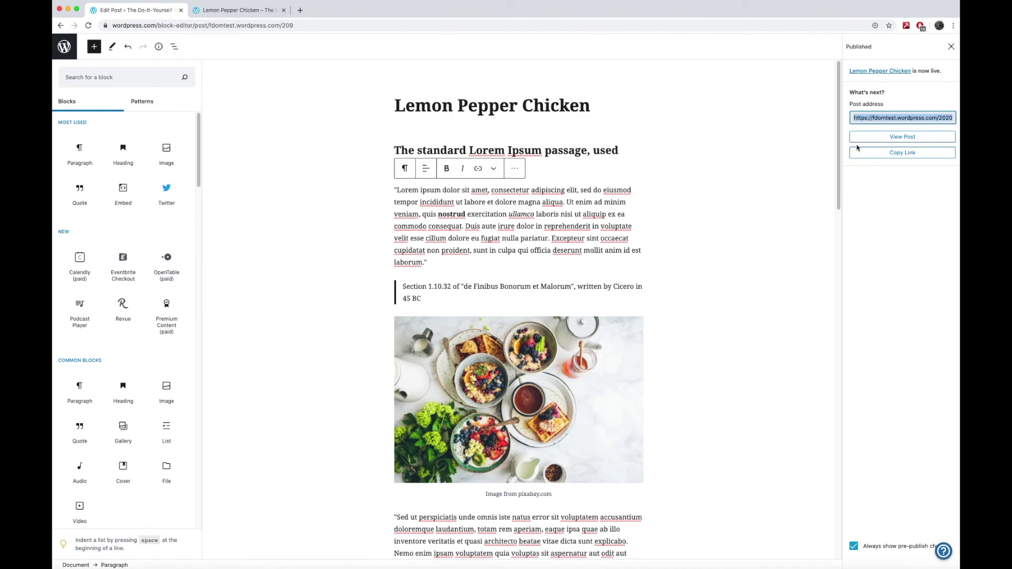
- View the published post on the live blog, scroll through its quote and photo, and select its web address
click(895, 138)
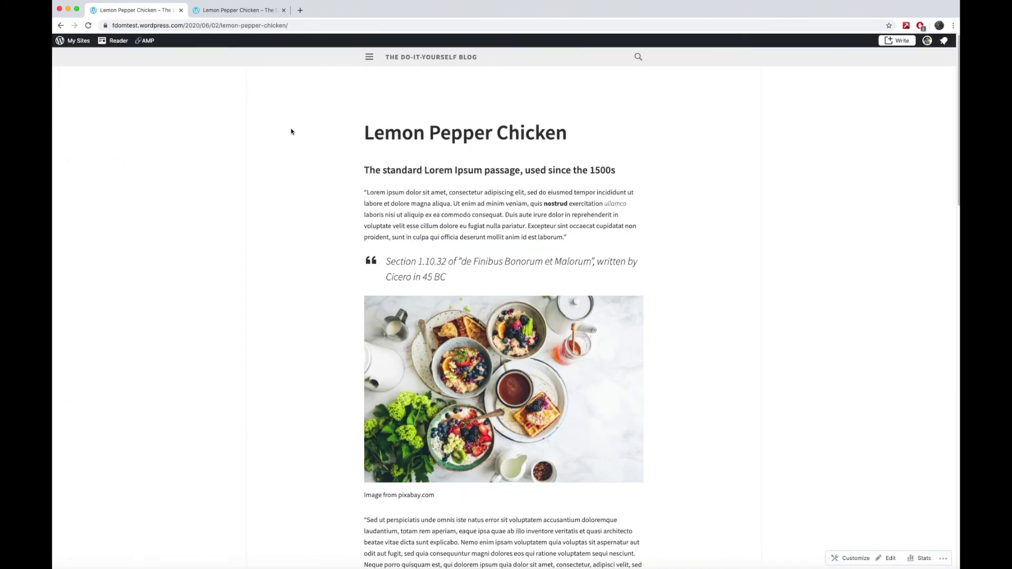
scroll(292, 131, down, 10)
scroll(290, 130, down, 13)
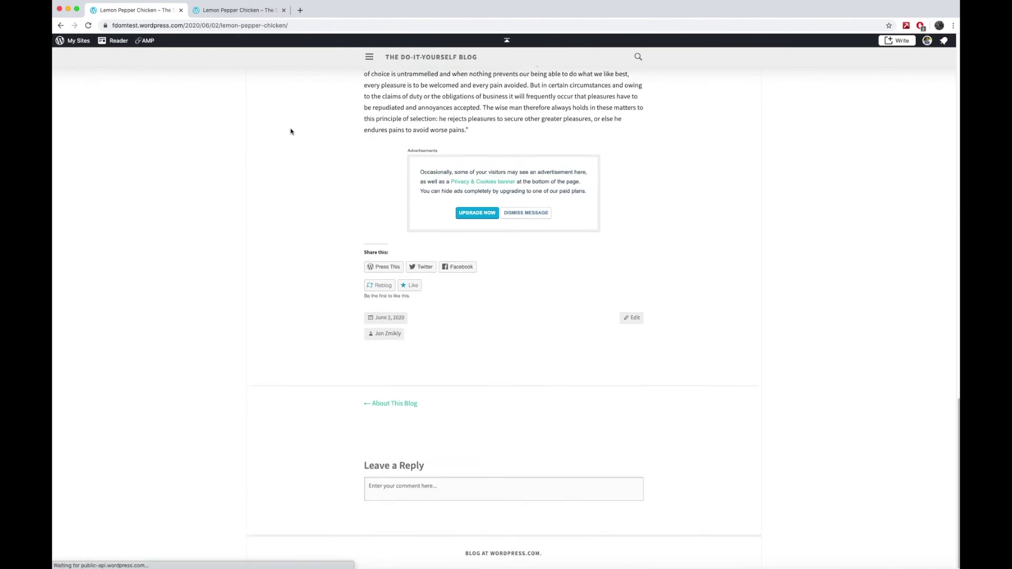
scroll(289, 132, up, 20)
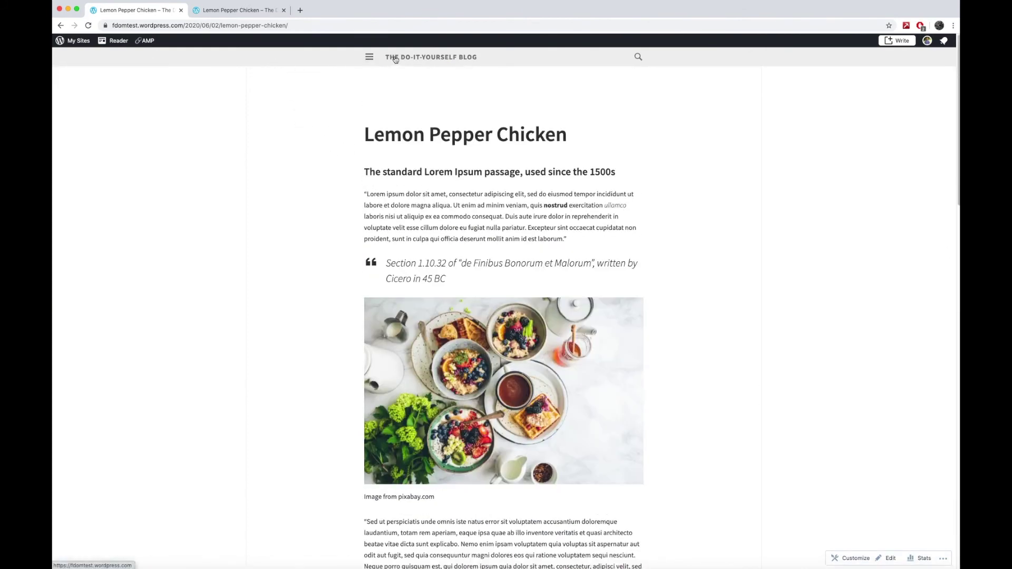
click(273, 25)
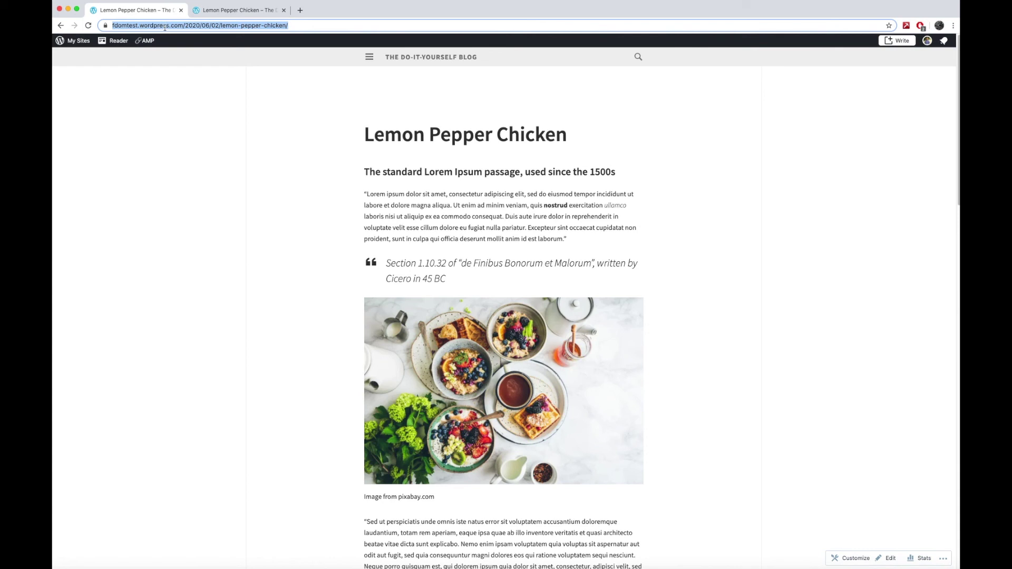
- Visit the blog's home page, return to the Lemon Pepper Chicken post, and select its address
click(394, 59)
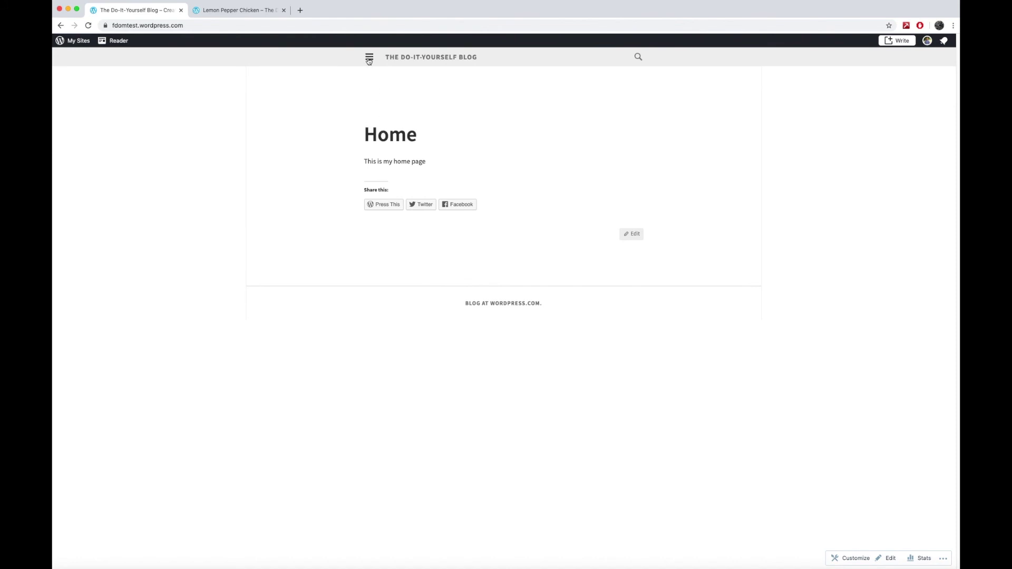
click(60, 26)
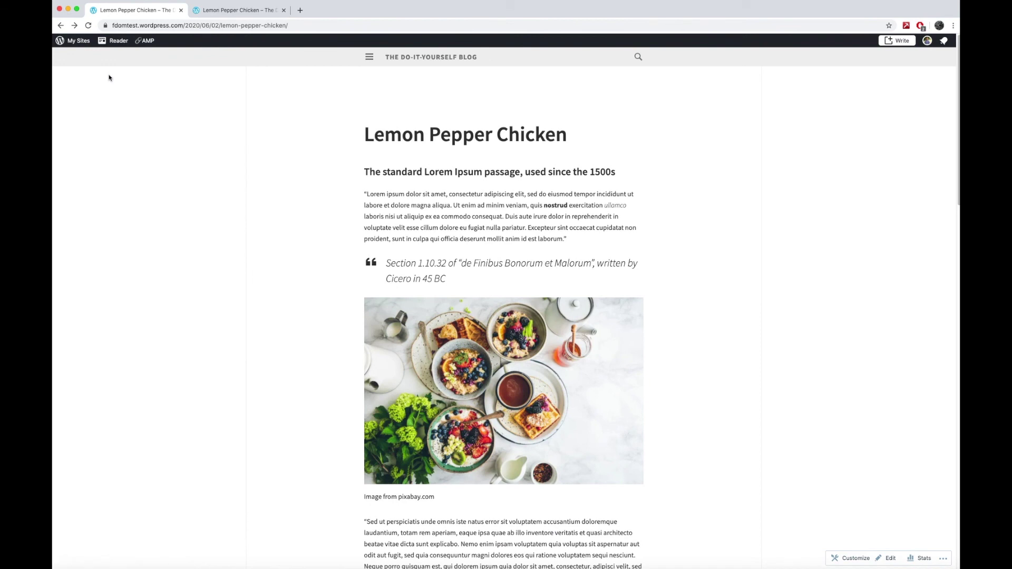
click(172, 24)
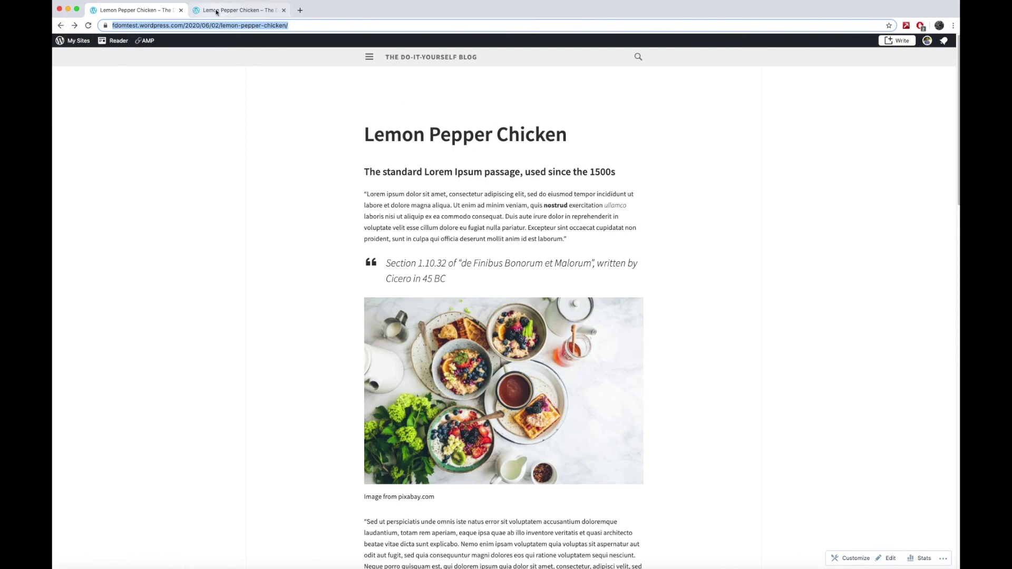
- From My Sites > Posts, open Lemon Pepper Chicken in the editor and click into its first paragraph
click(70, 42)
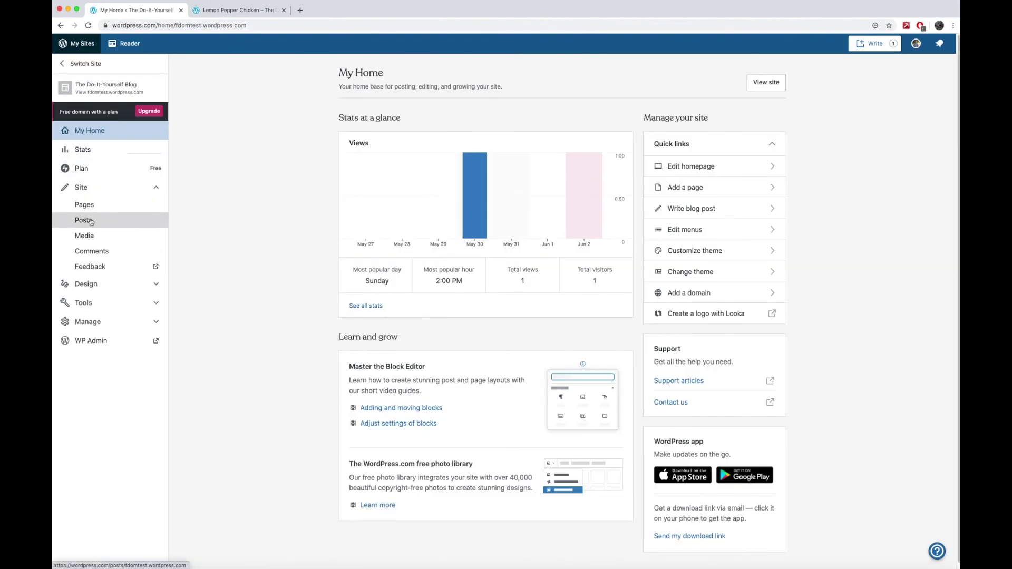
click(84, 220)
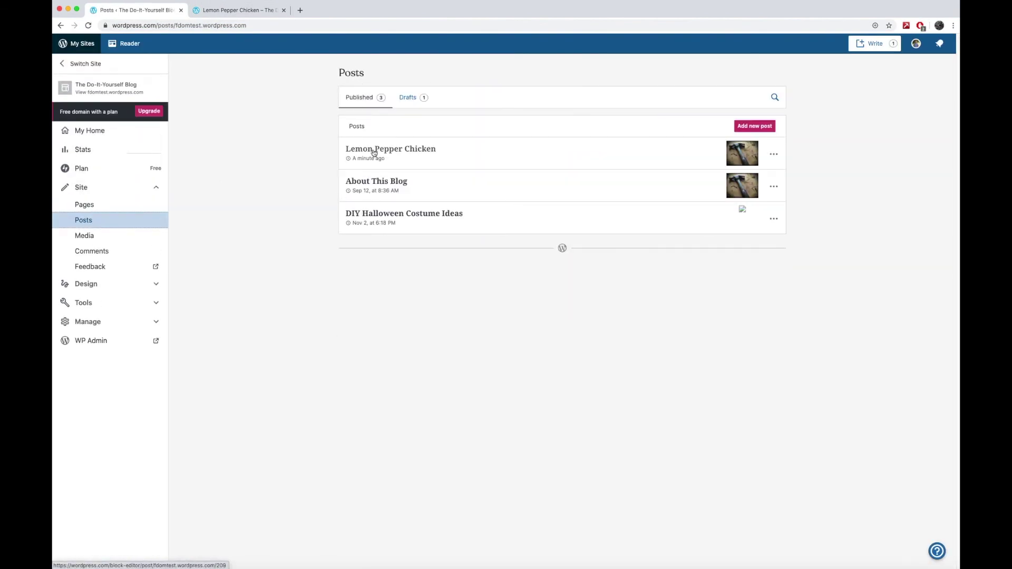
click(378, 152)
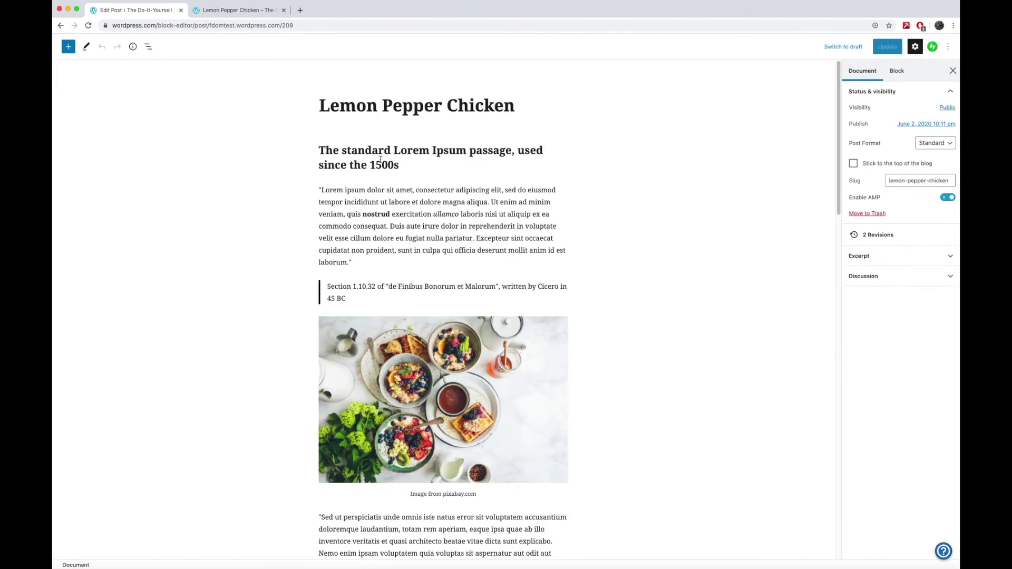
click(387, 238)
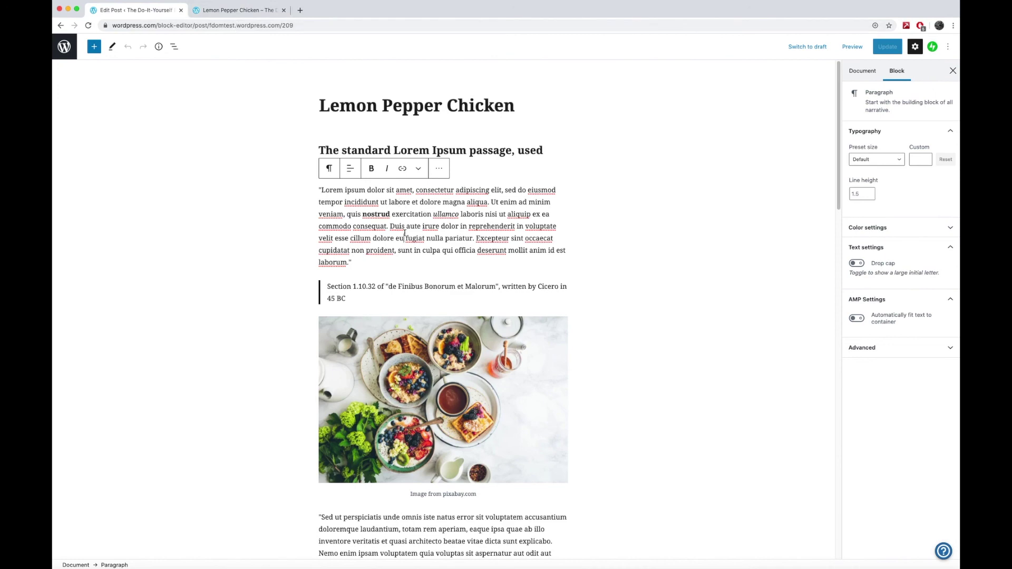
click(252, 12)
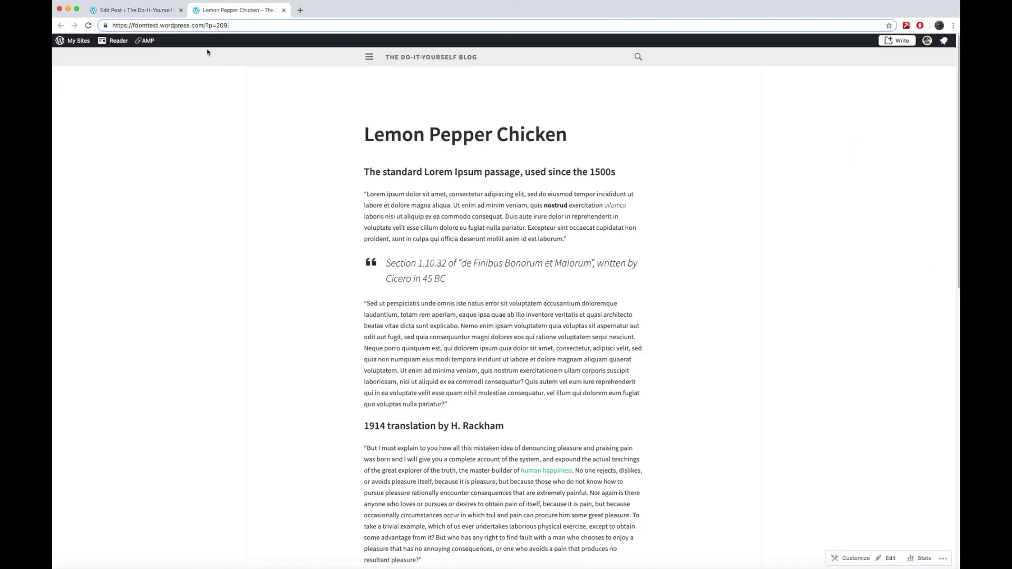
click(88, 25)
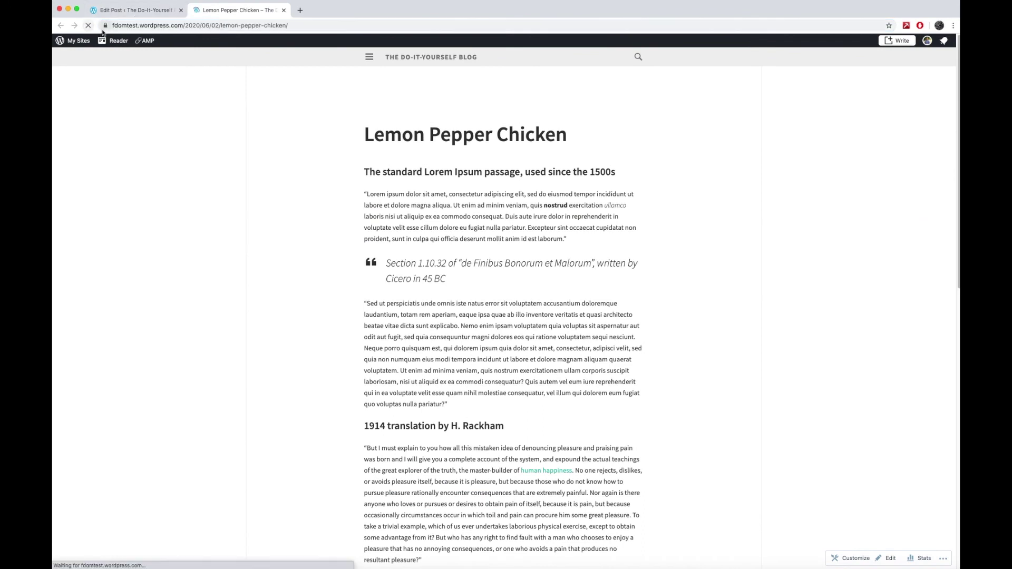
click(142, 26)
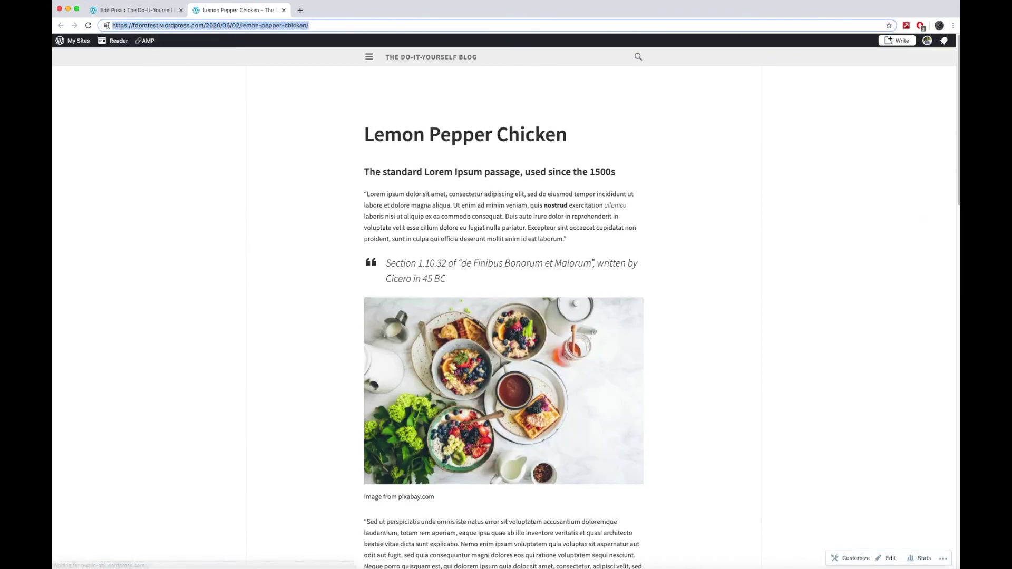
click(140, 13)
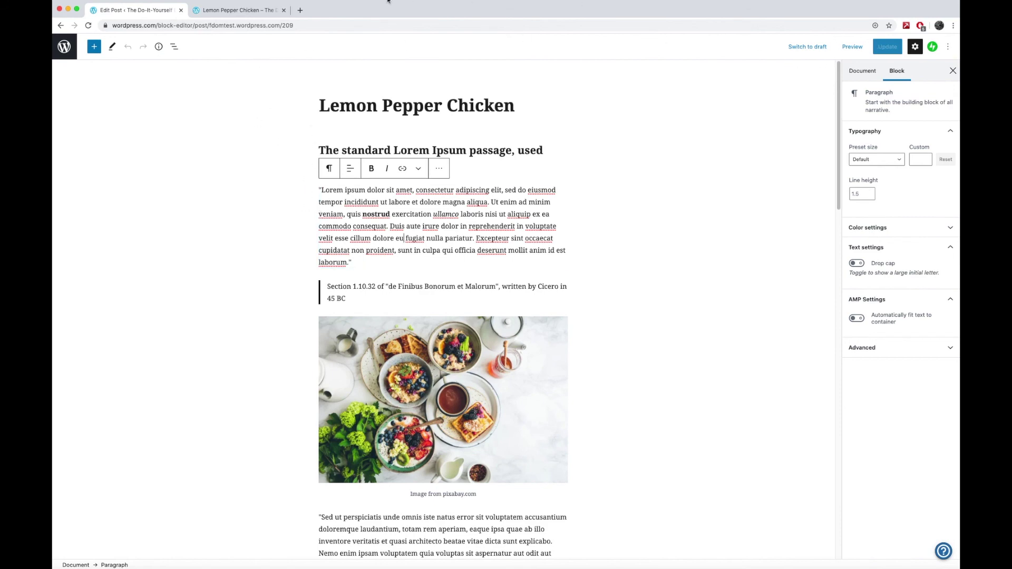
click(240, 11)
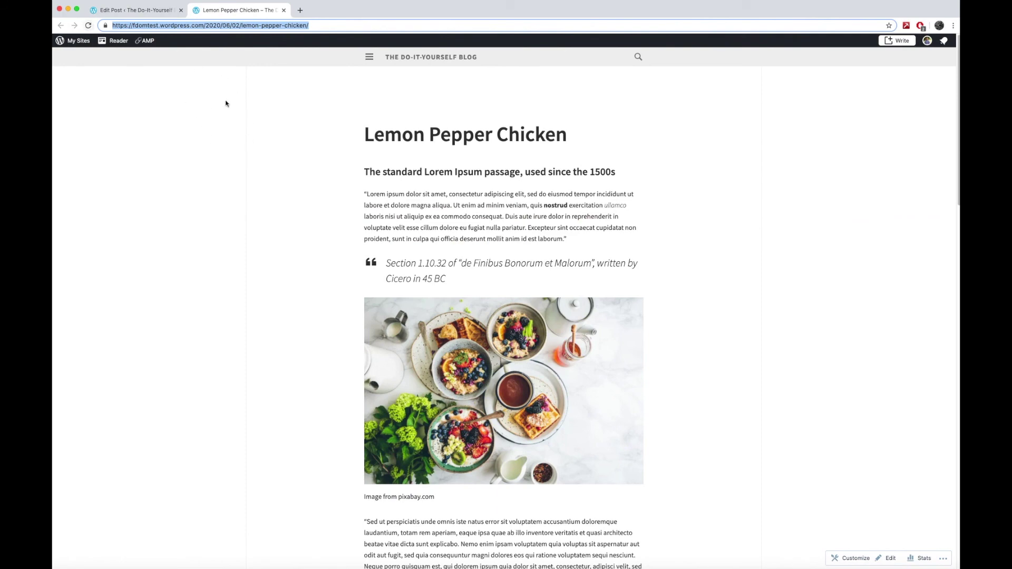
click(141, 11)
scroll(392, 303, down, 5)
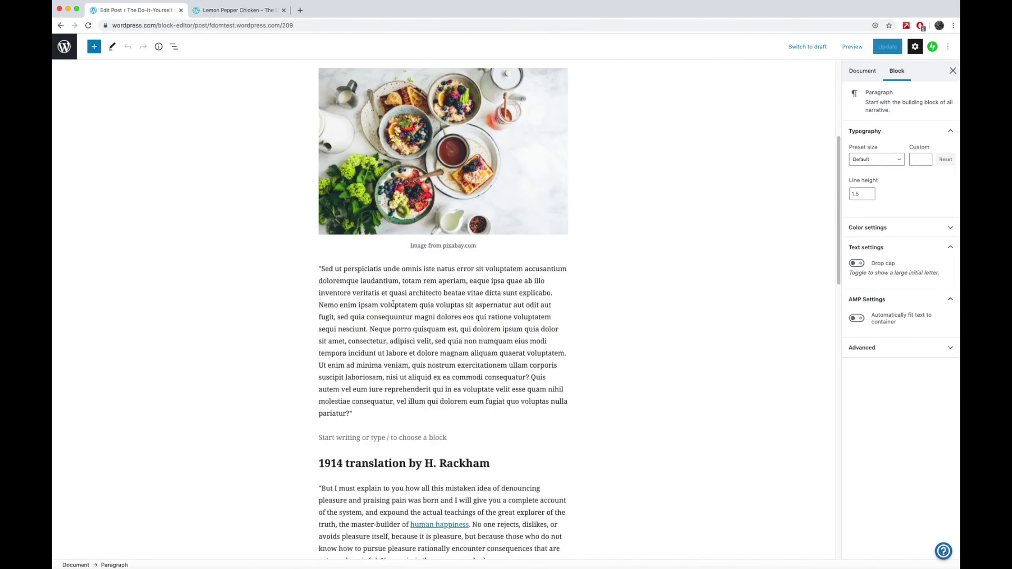
scroll(392, 303, down, 5)
scroll(393, 303, up, 15)
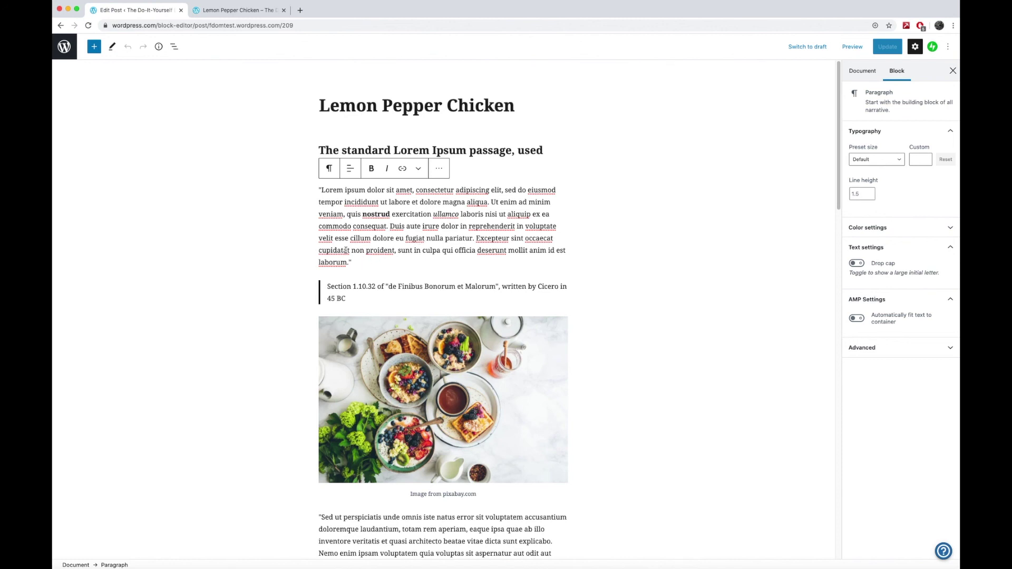
drag(320, 188, 349, 238)
click(349, 238)
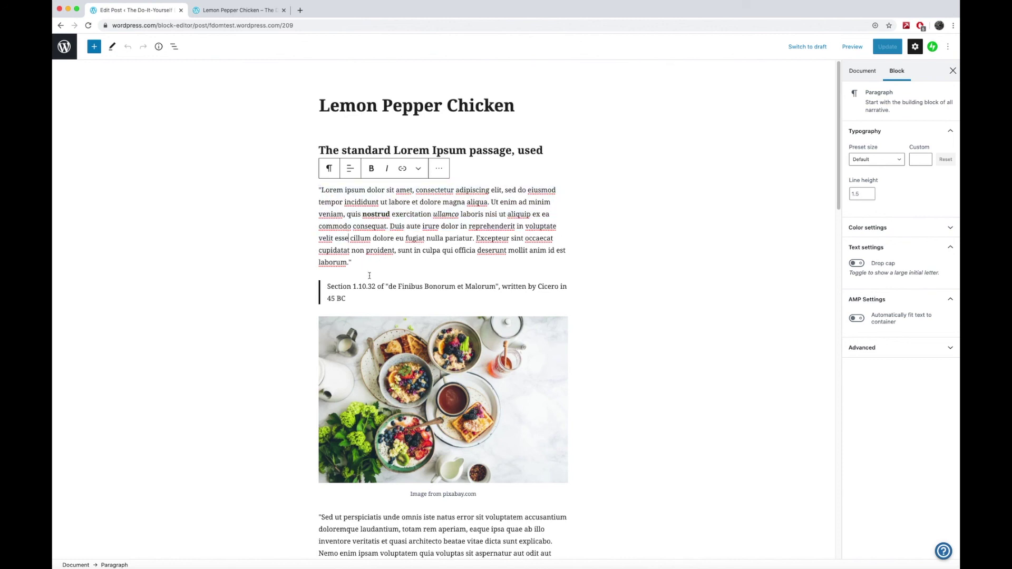